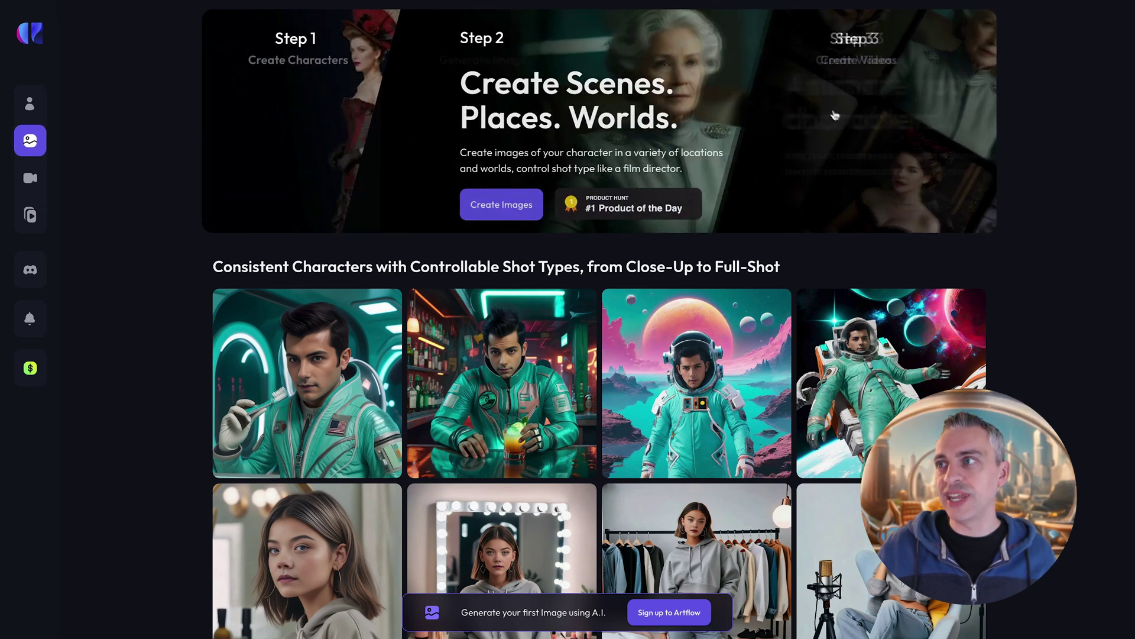
Step: Scroll through the Artflow start page to look over its content
mouse_move(841, 119)
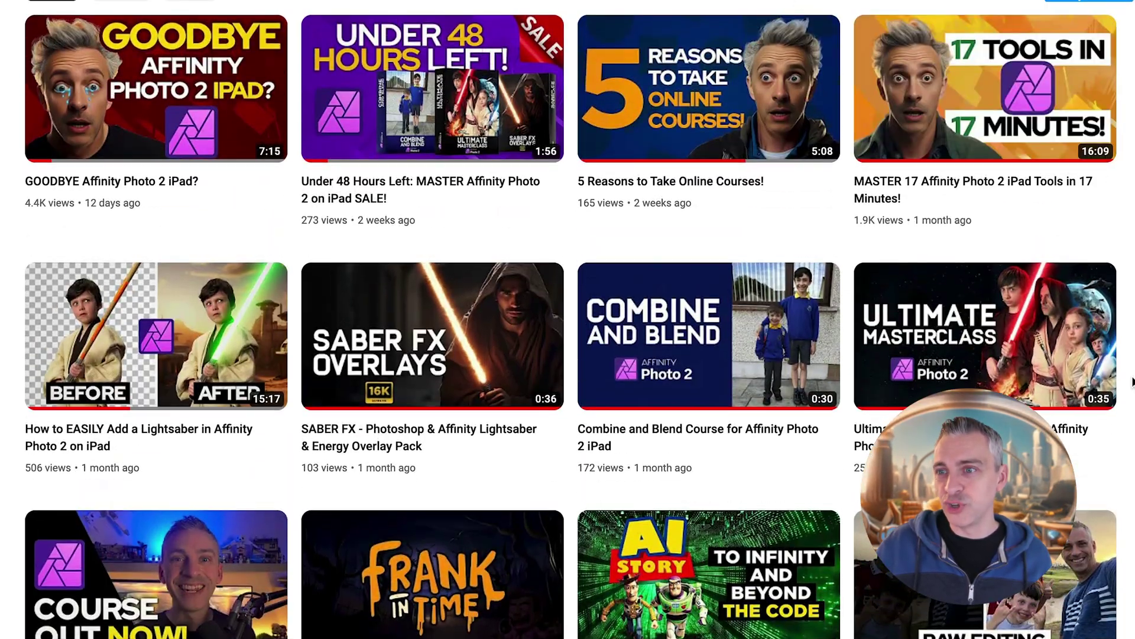
scroll(1133, 382, "down", 5)
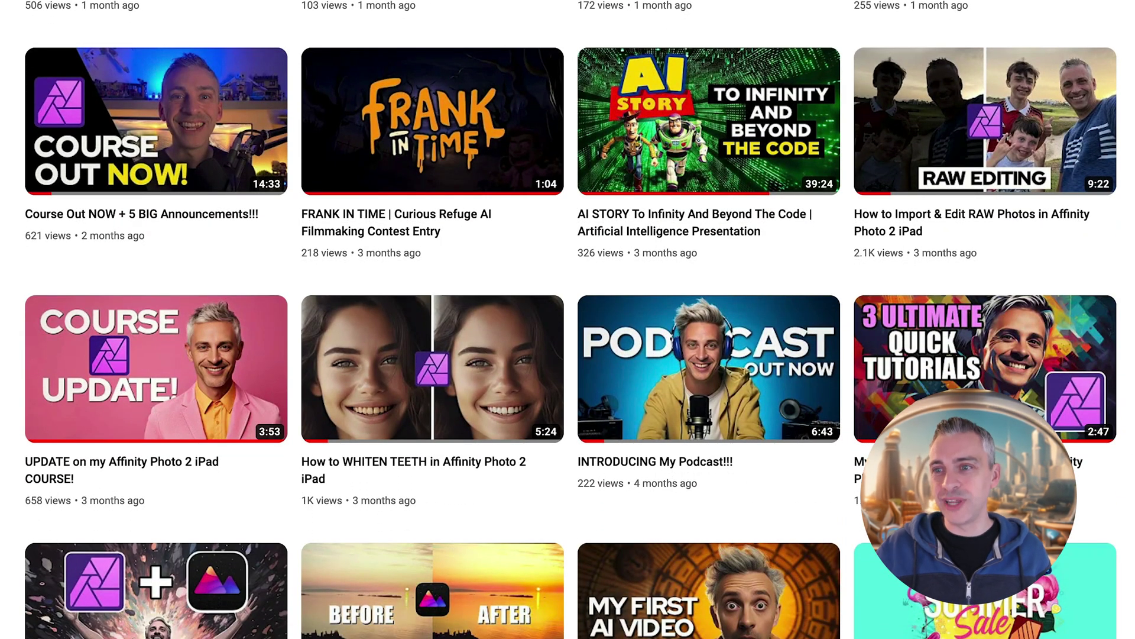
scroll(567, 319, "down", 2)
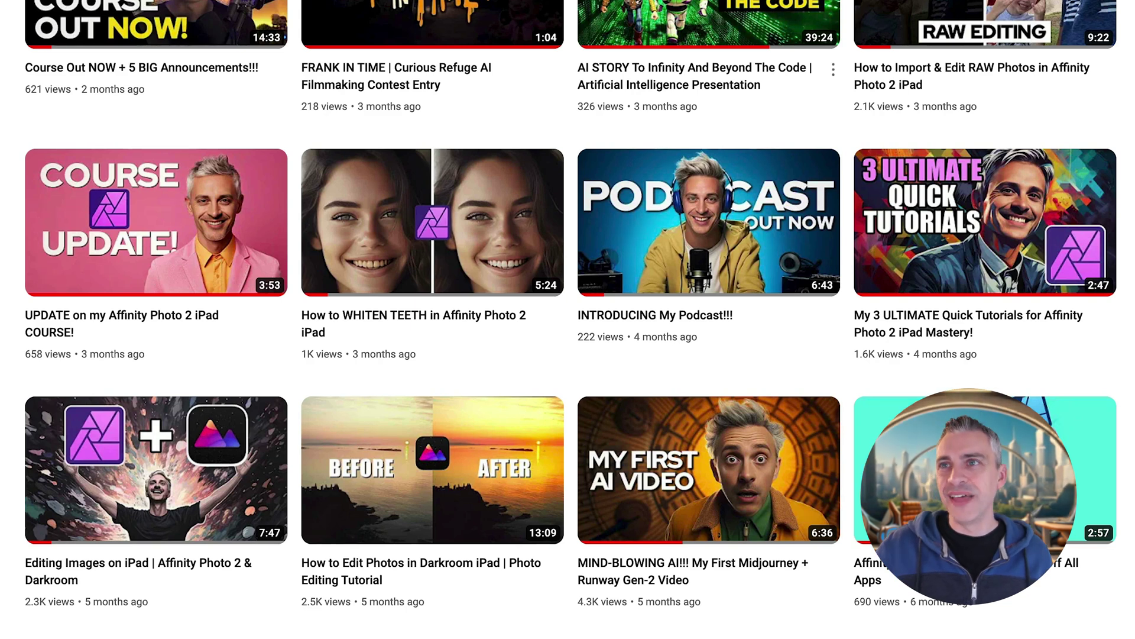
scroll(568, 319, "up", 1)
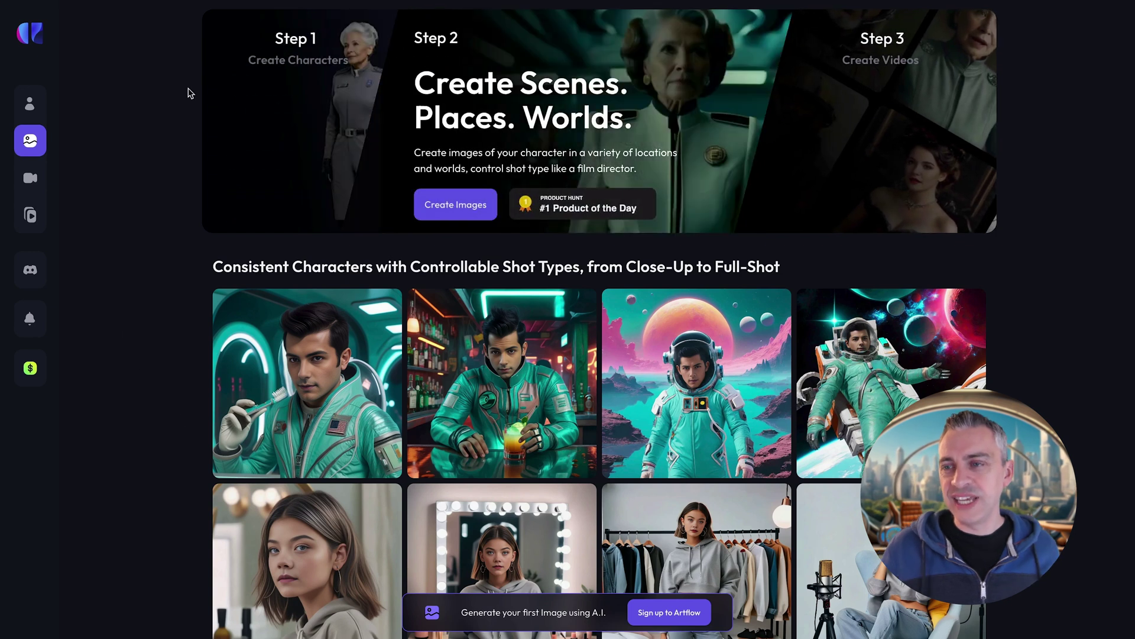
scroll(195, 226, "down", 1)
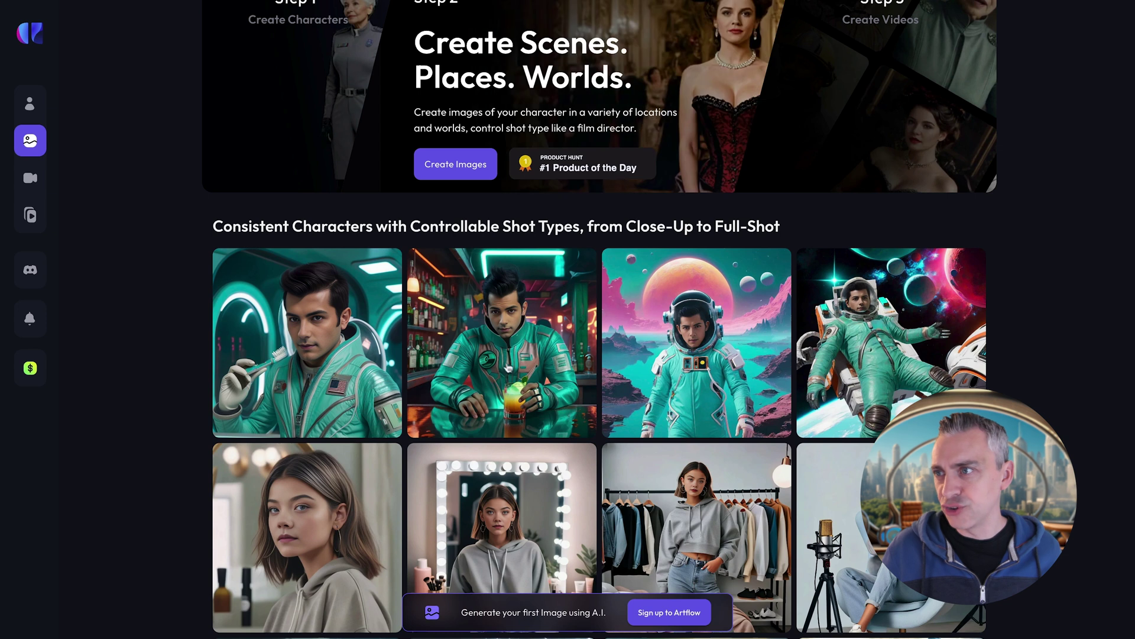
scroll(1045, 394, "down", 3)
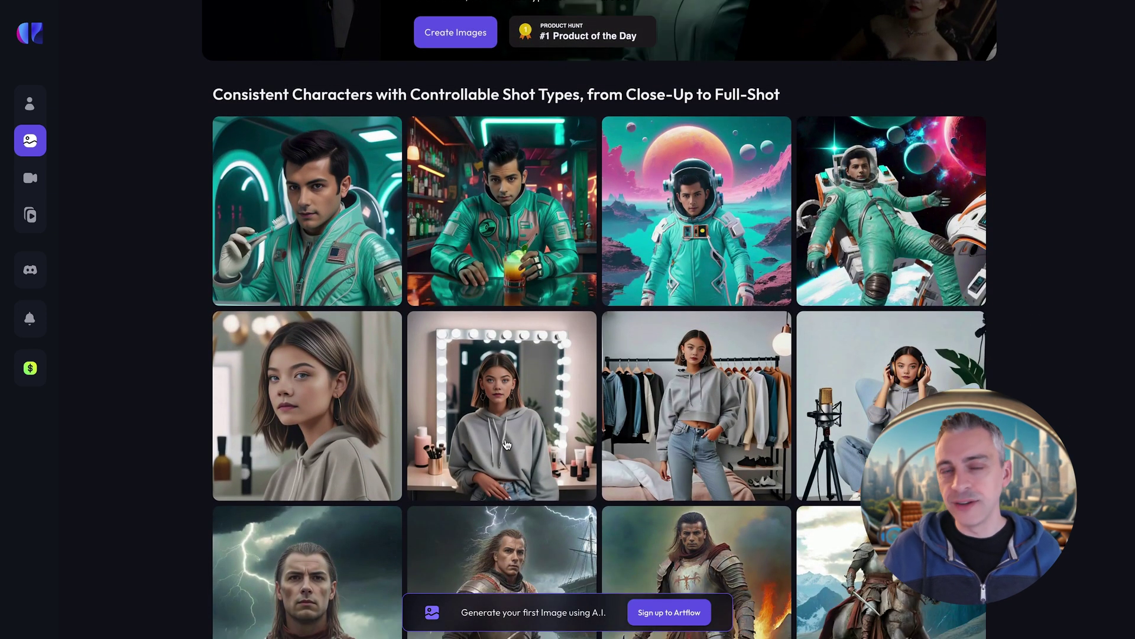
scroll(743, 450, "down", 5)
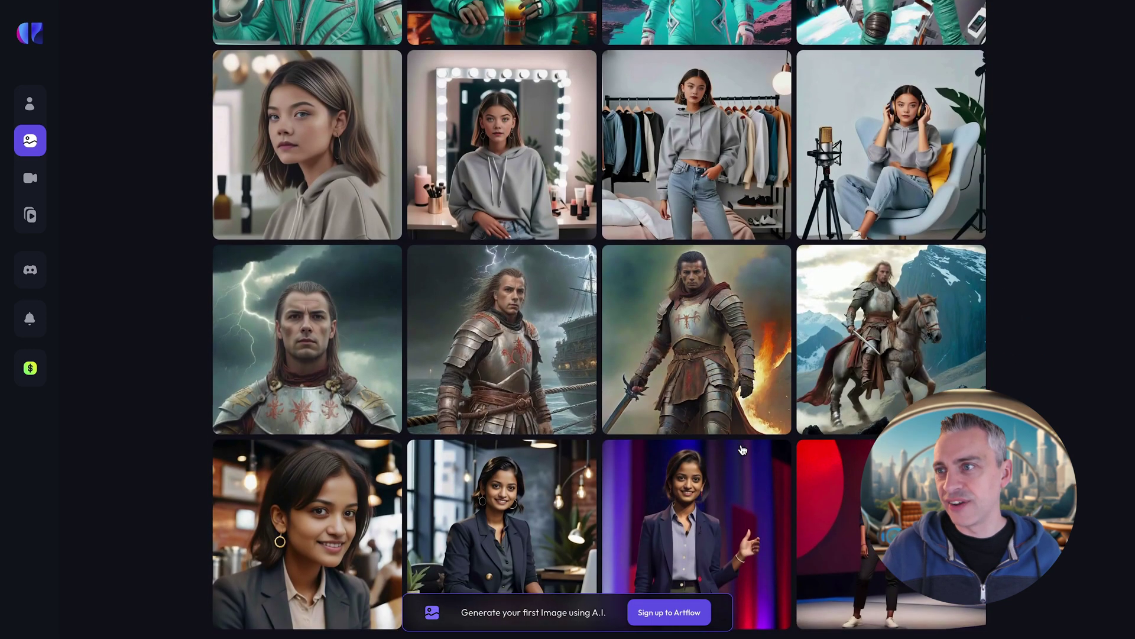
scroll(795, 414, "down", 4)
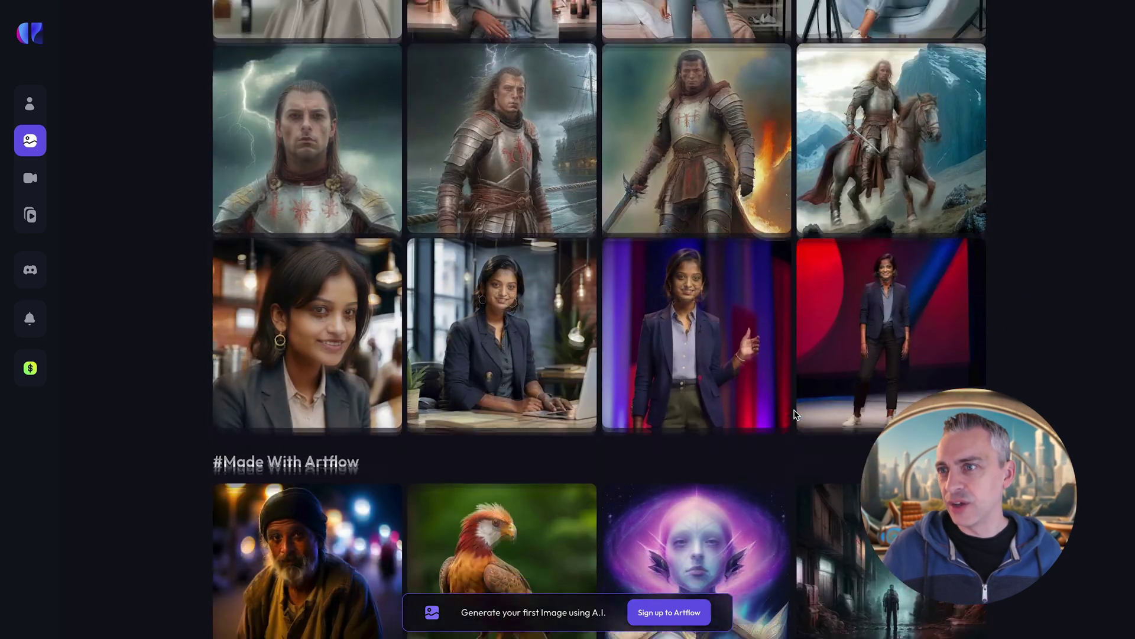
scroll(795, 414, "down", 6)
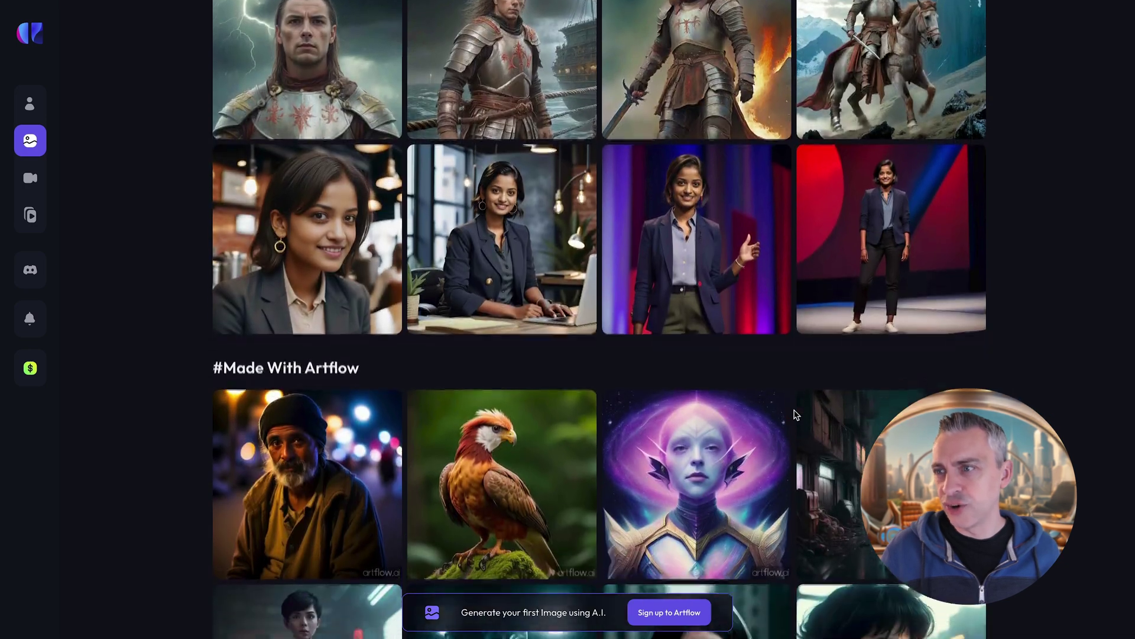
scroll(795, 414, "down", 9)
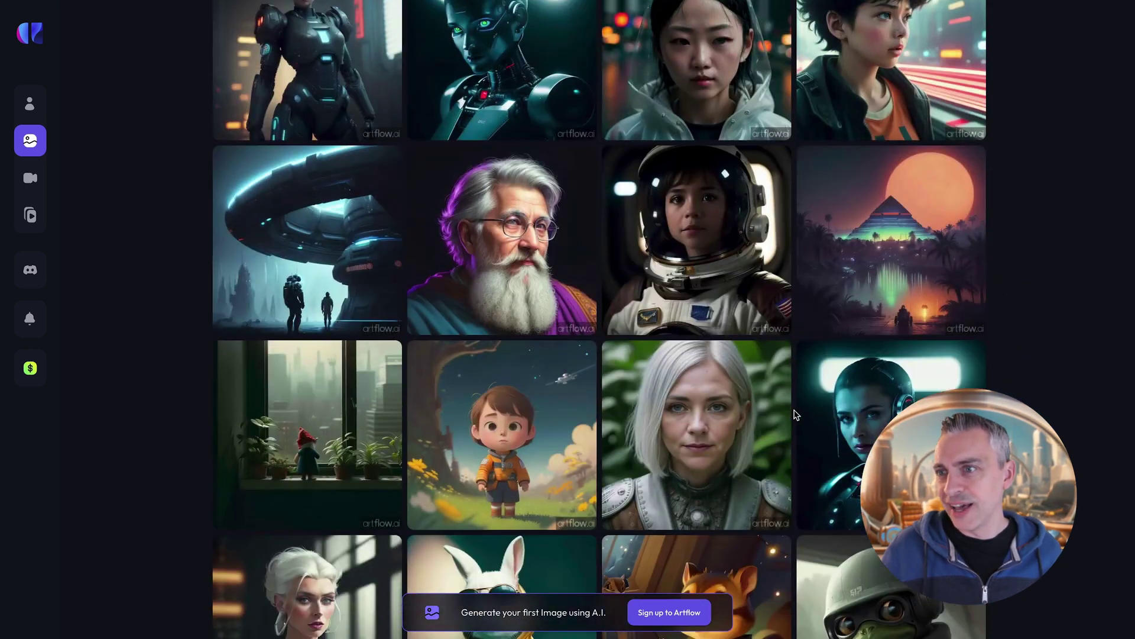
scroll(796, 414, "up", 20)
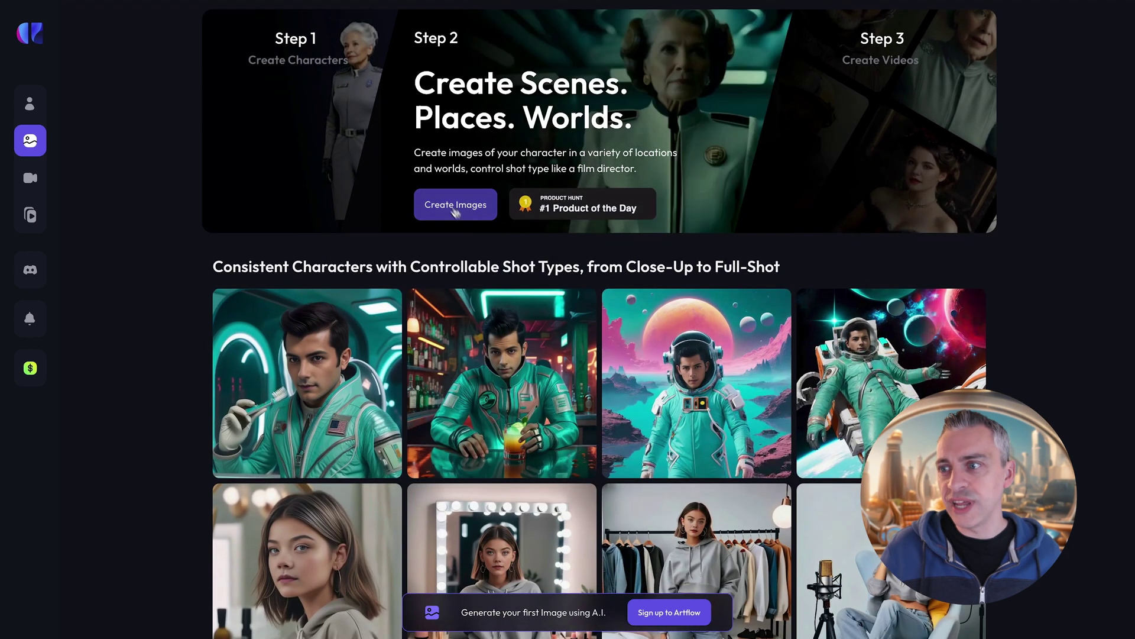
Step: From Character Builder's Create your AI actor, sign up with Google and accept the terms
mouse_move(44, 147)
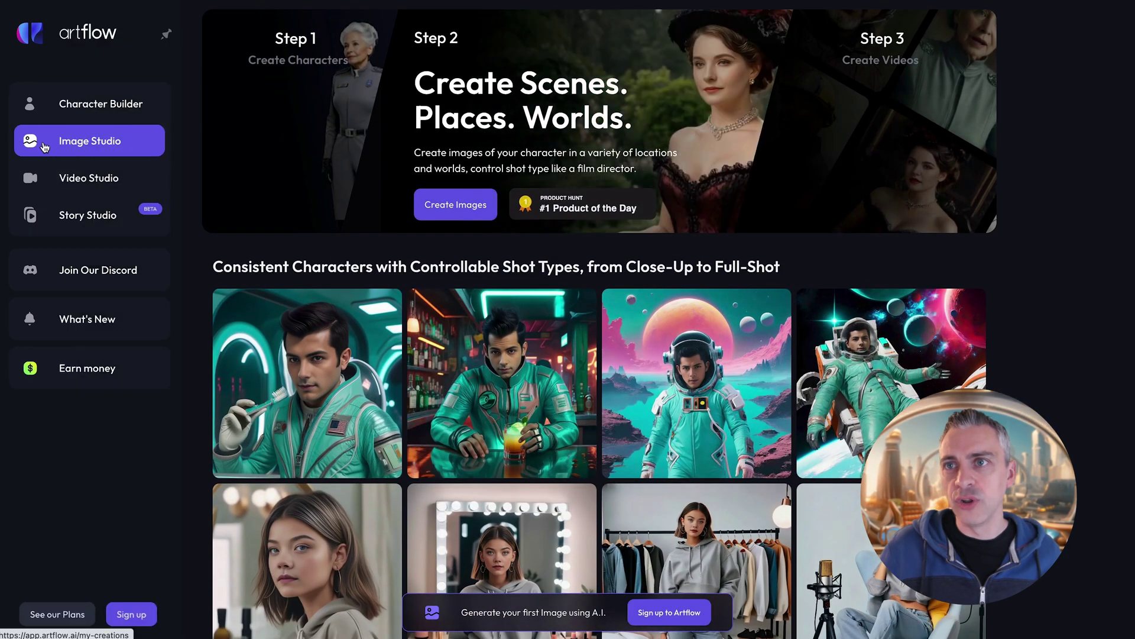
left_click(83, 106)
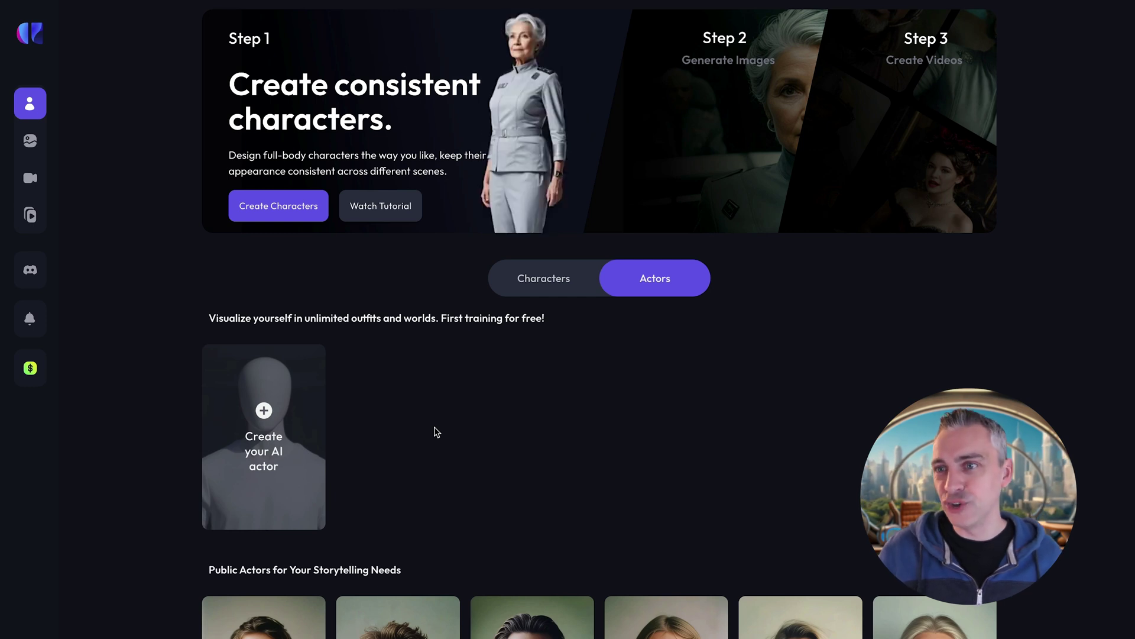
left_click(288, 419)
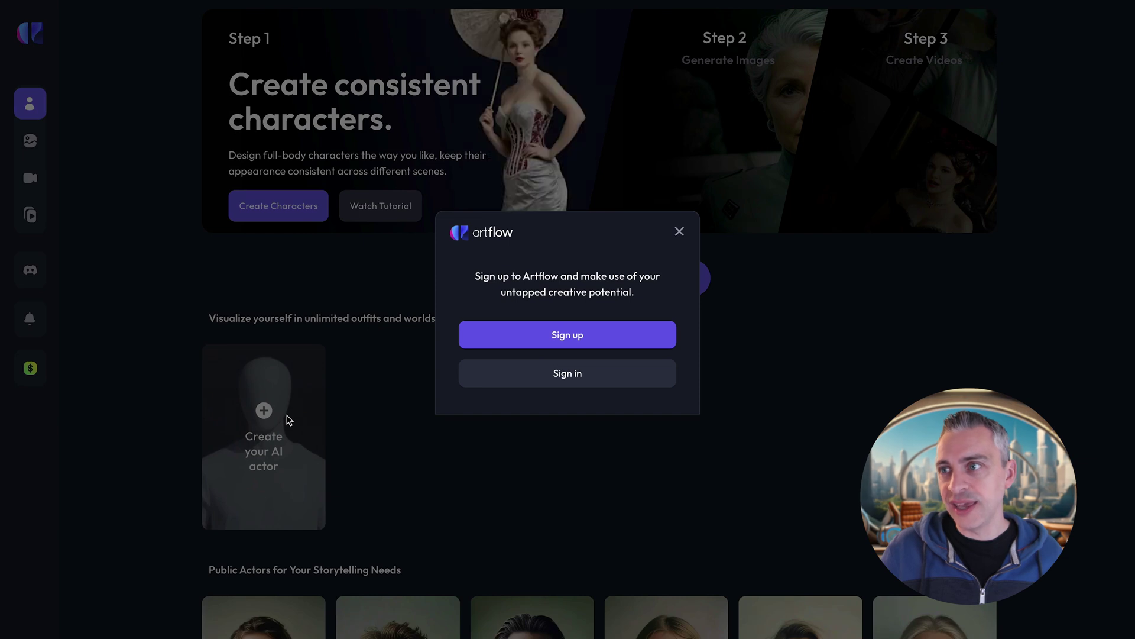
left_click(526, 339)
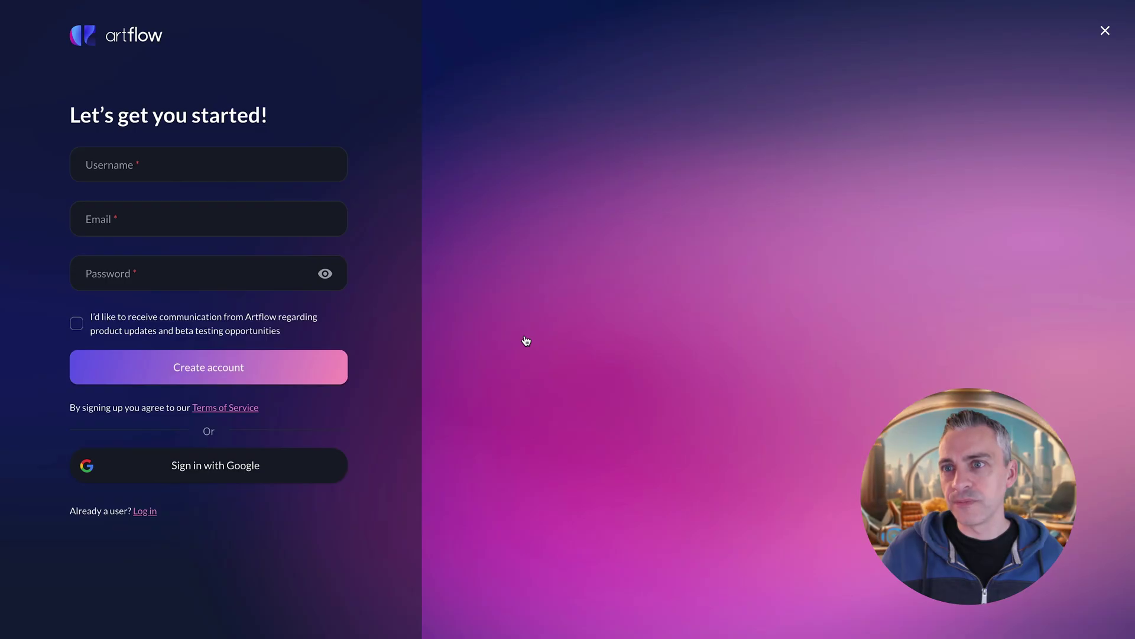
left_click(289, 466)
left_click(196, 239)
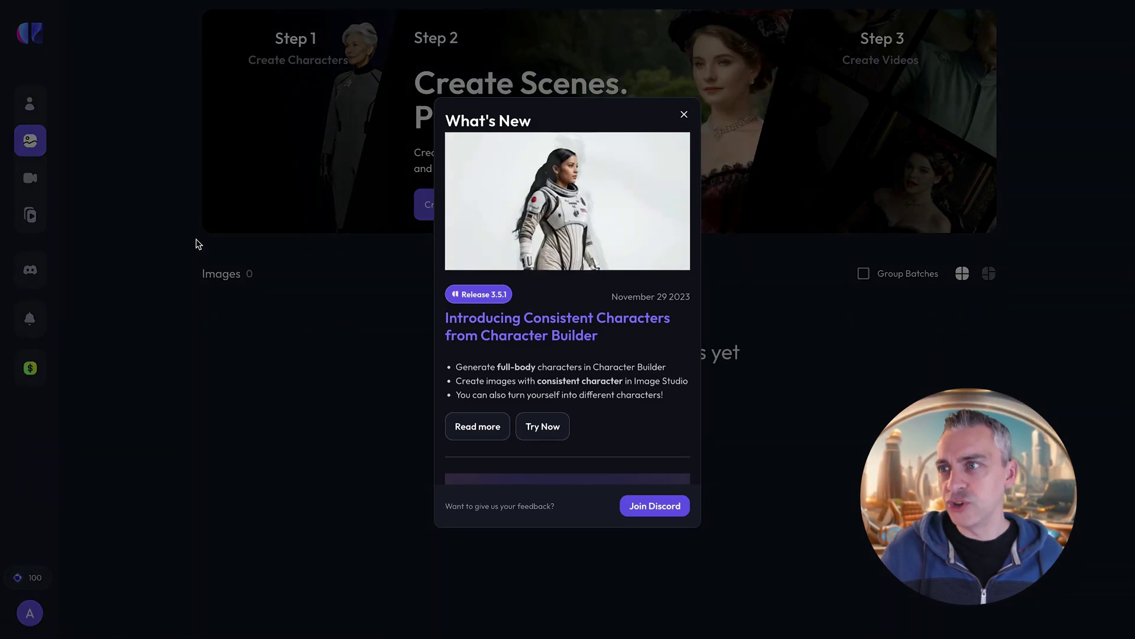
Step: Dismiss What's New and start defining a new actor named 'Andrew'
left_click(79, 116)
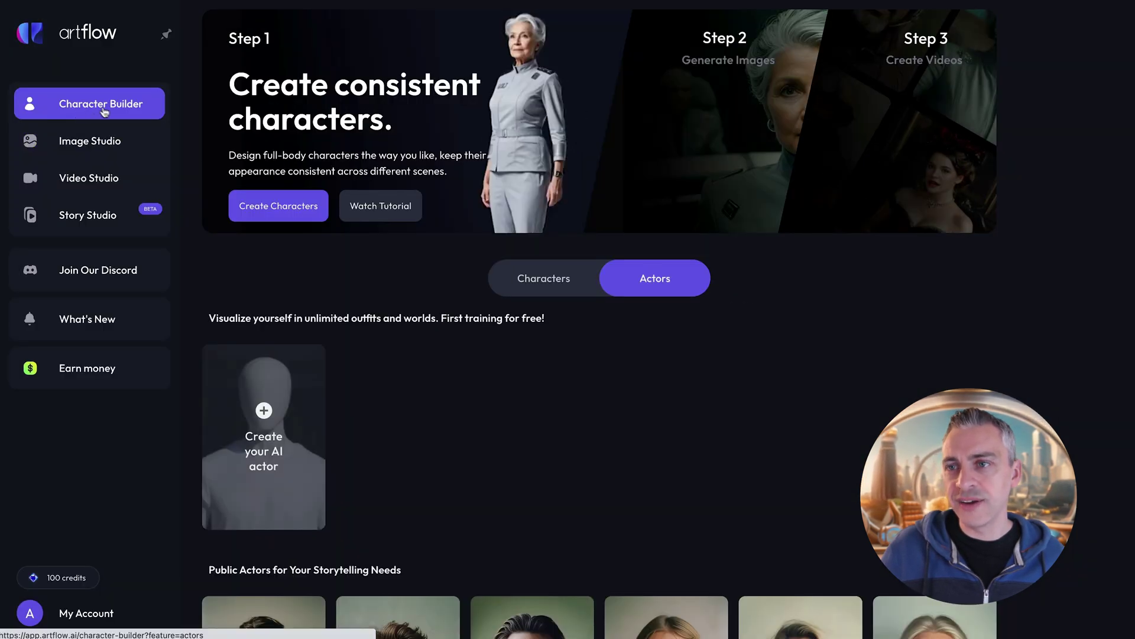
left_click(269, 411)
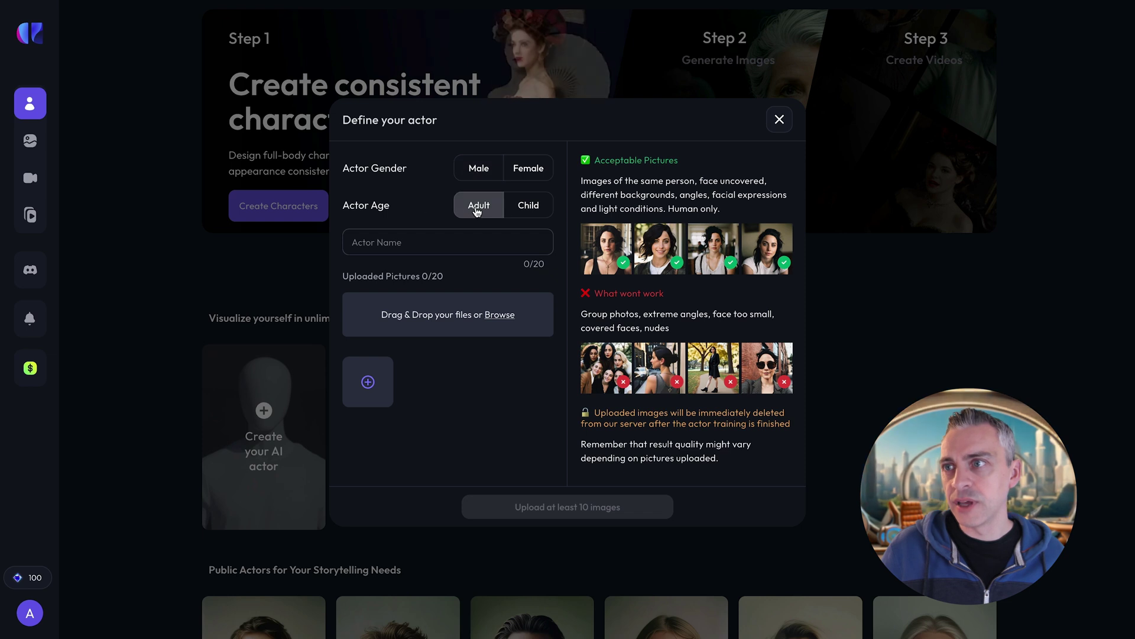
left_click(445, 236)
type("Andrew")
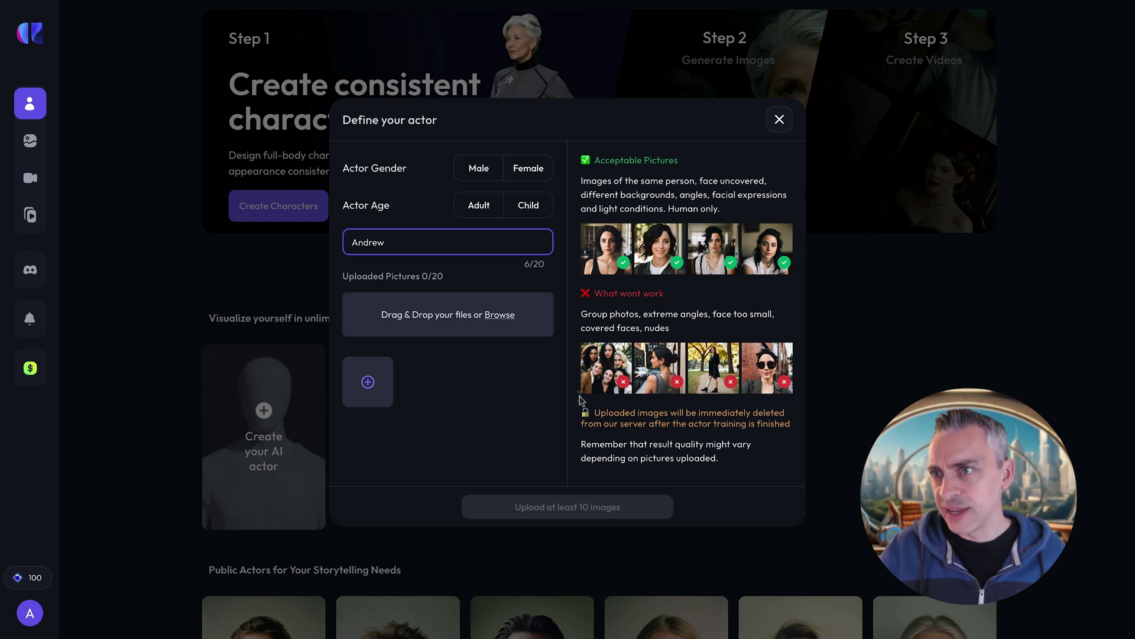
Step: Browse to the headshot photos and review them one by one in Quick Look
left_click(487, 321)
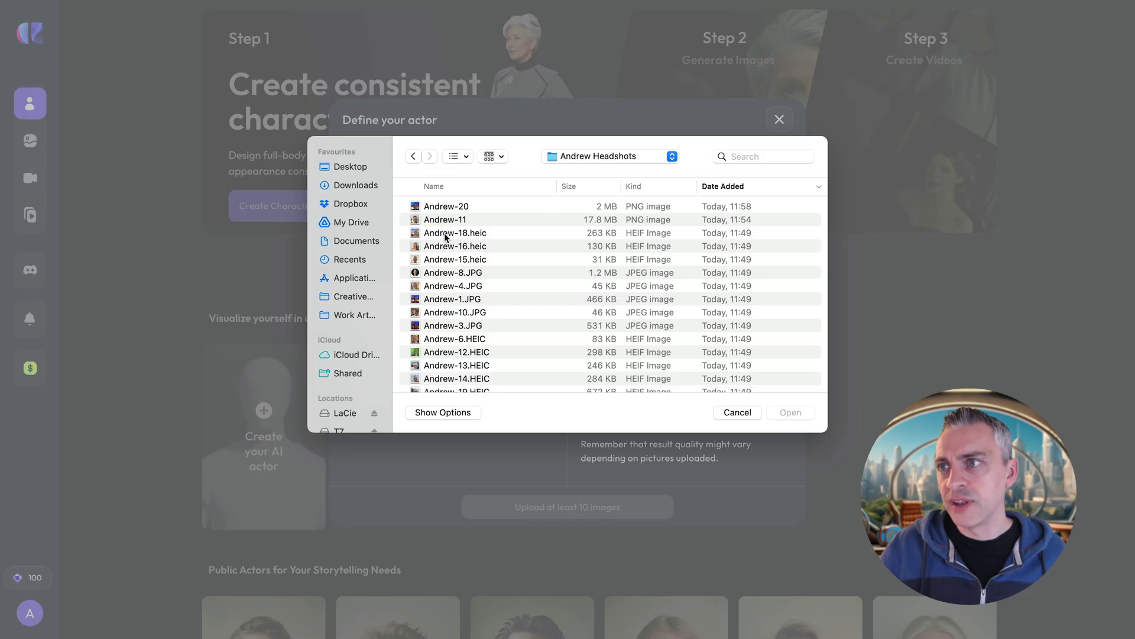
left_click(448, 206)
key("space")
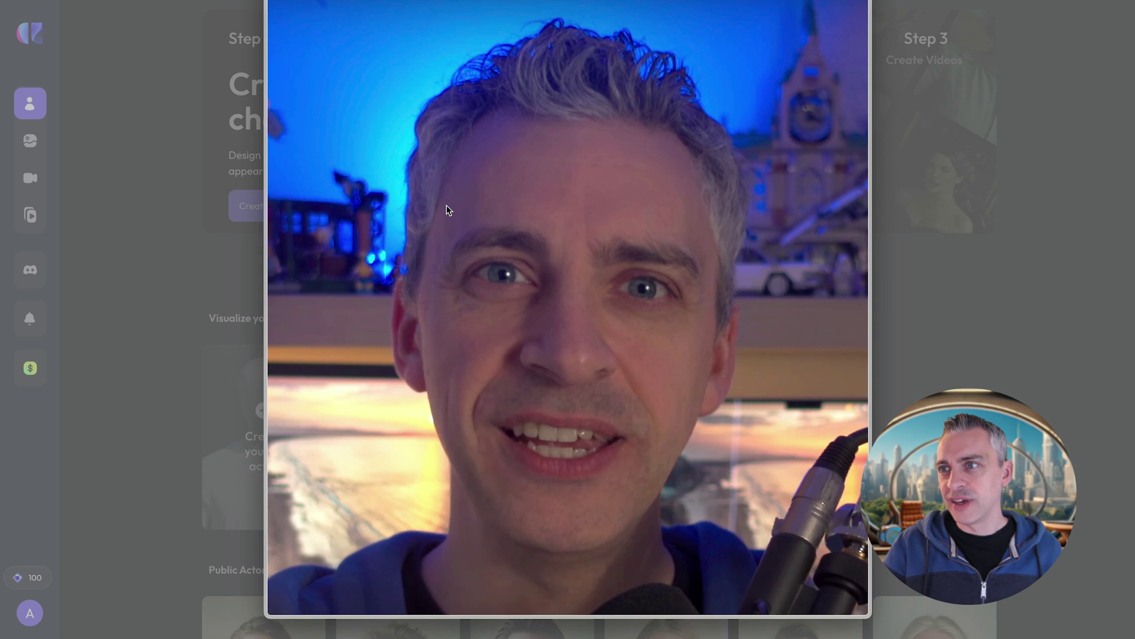
key("Down")
key("Down")
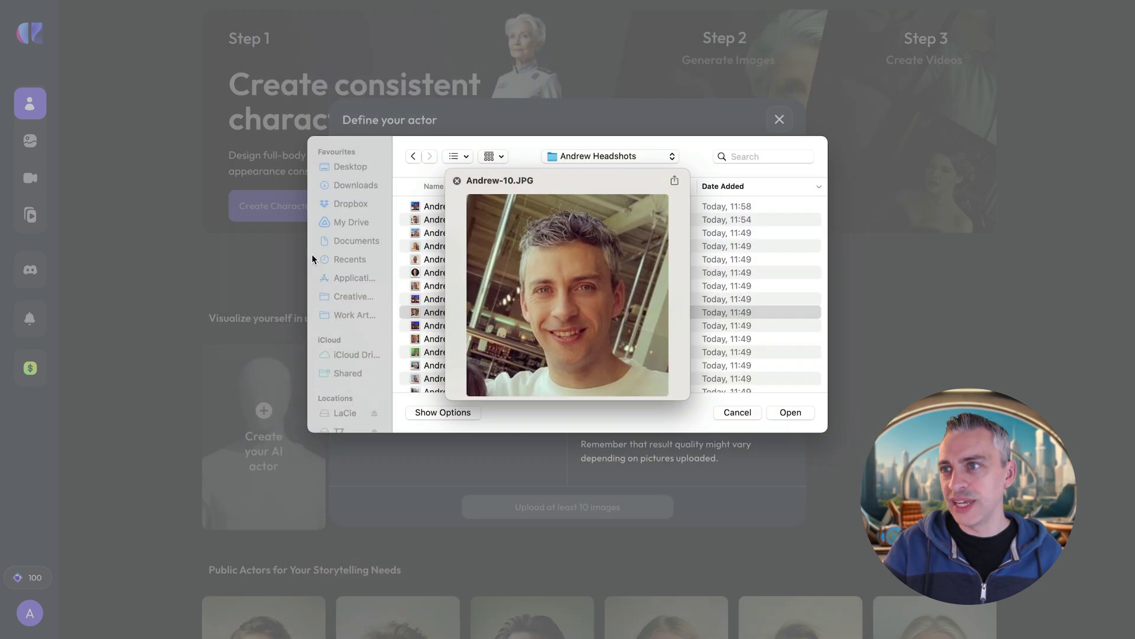
key("Down")
key("Down")
key("Down")
key("Down")
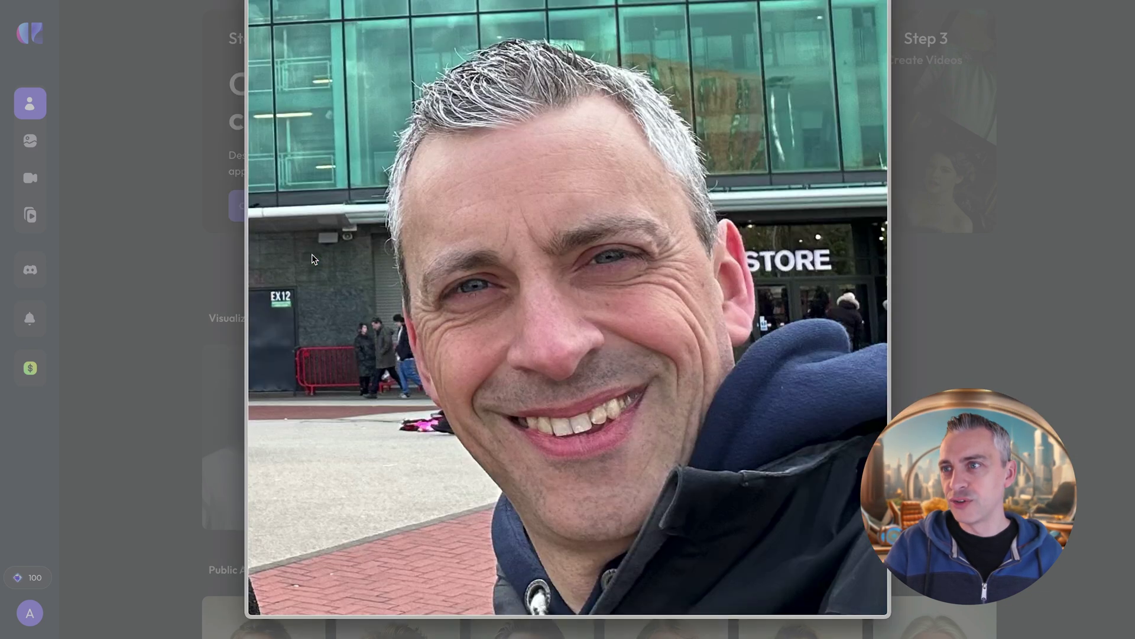
key("Down")
key("Down")
key("Down")
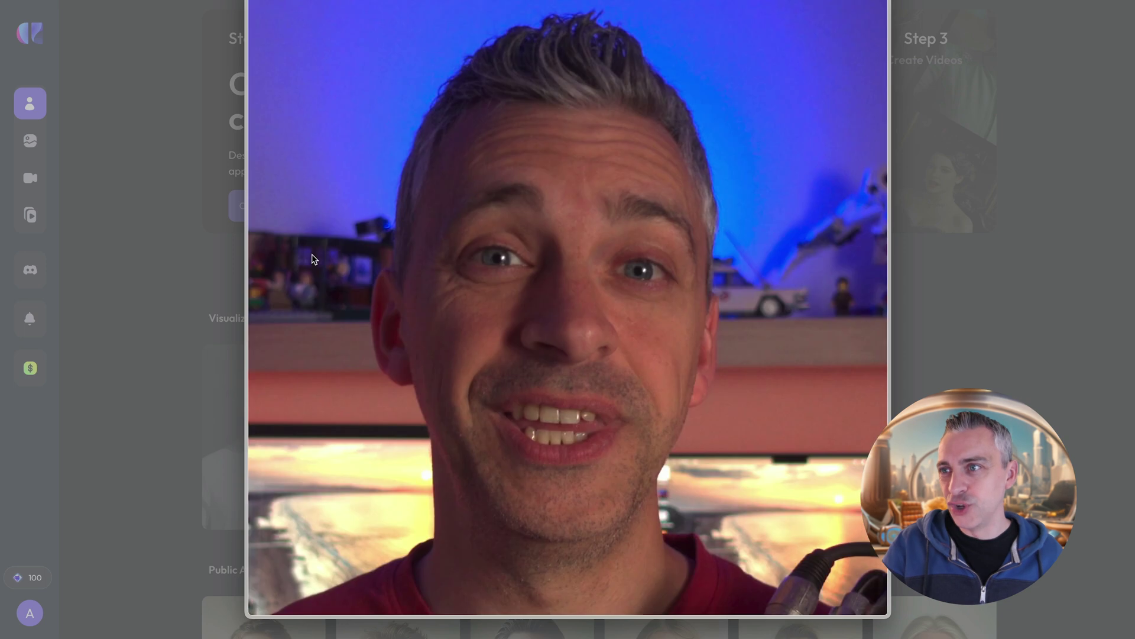
key("space")
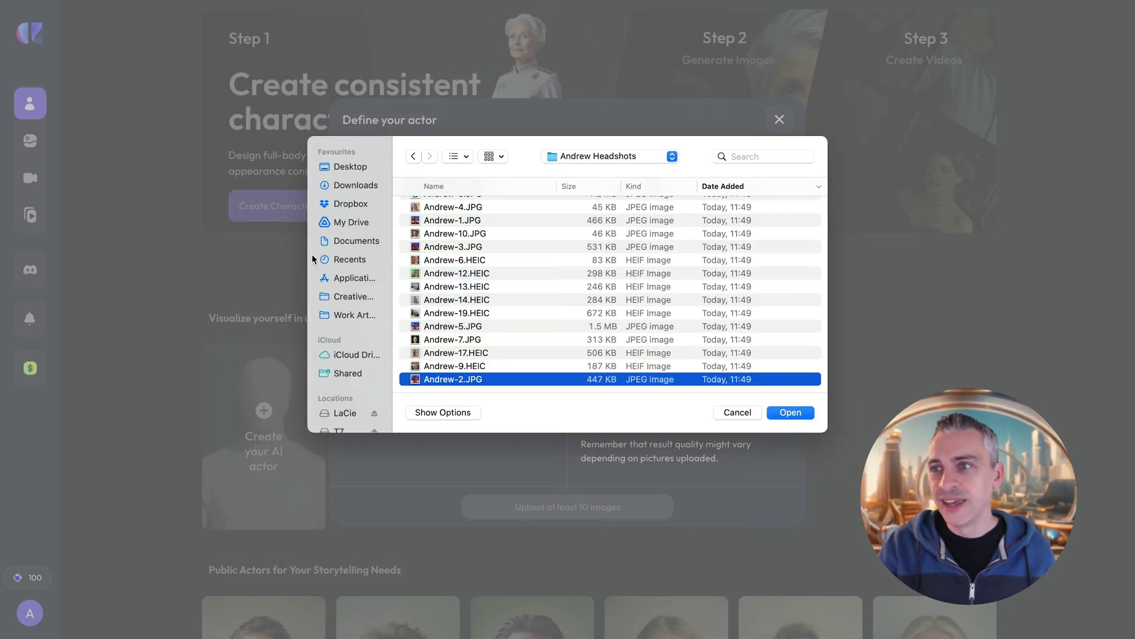
key("space")
key("Down")
key("Down")
key("Down")
key("Down")
key("Down")
key("Down")
key("Down")
key("Down")
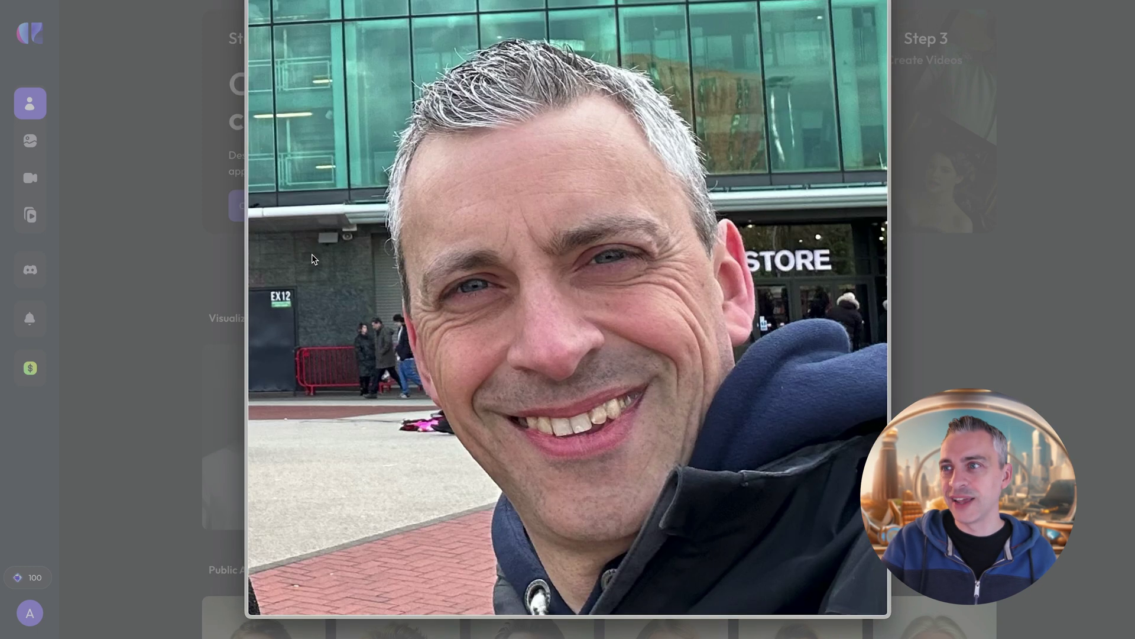
key("Down")
key("Down")
key("Down")
key("Up")
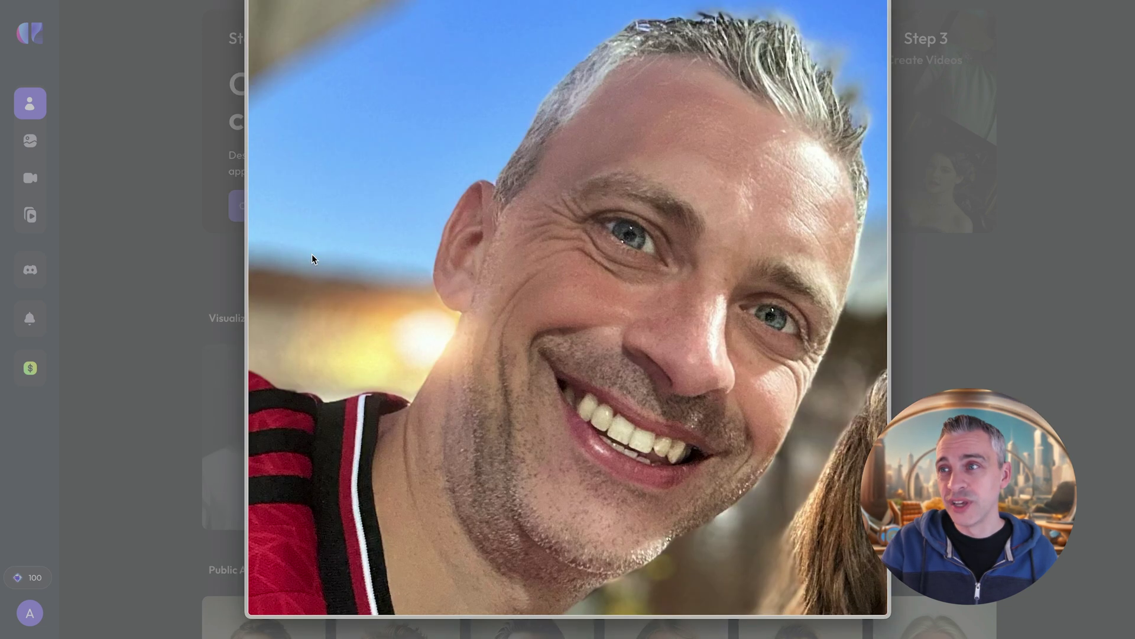
key("space")
key("space")
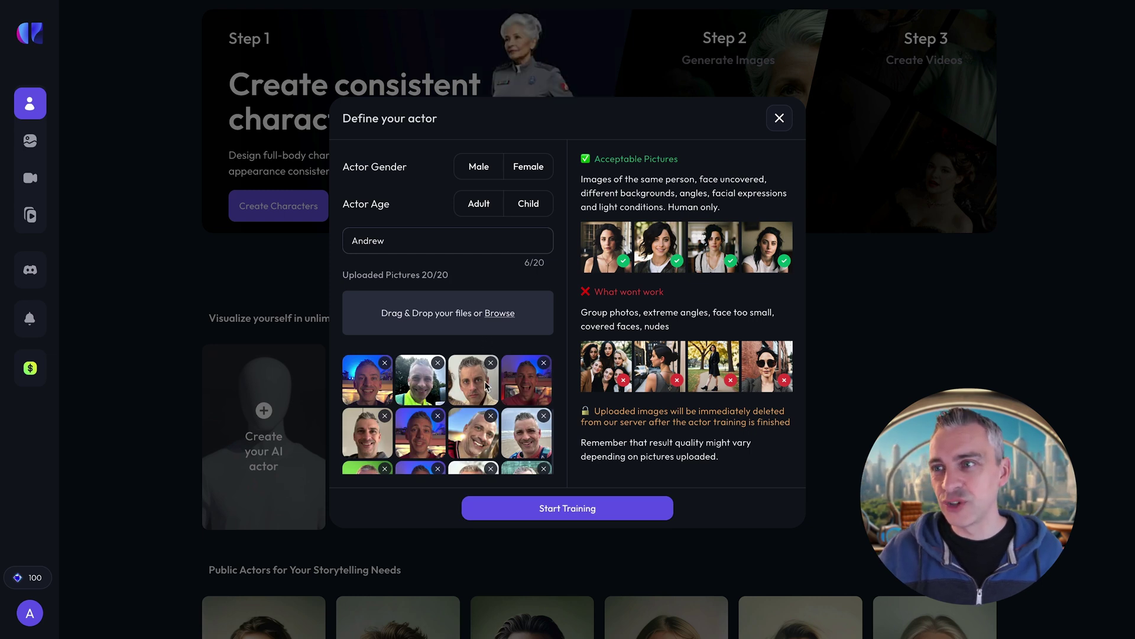
Step: Start training the Andrew actor on the 20 uploaded photos
scroll(486, 385, "down", 5)
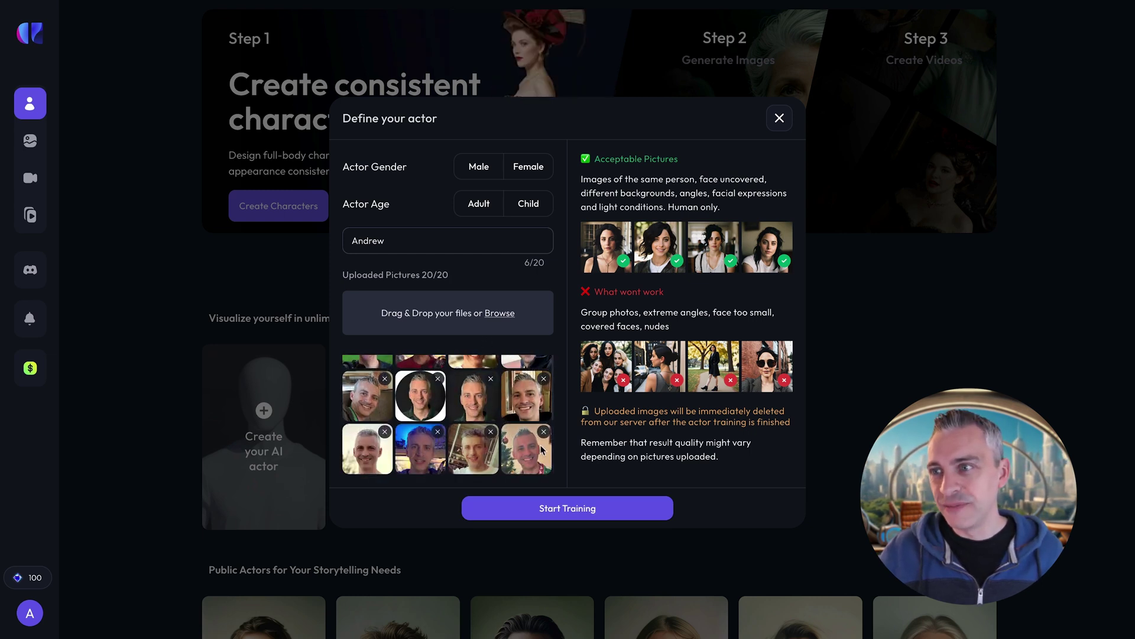
scroll(513, 421, "up", 2)
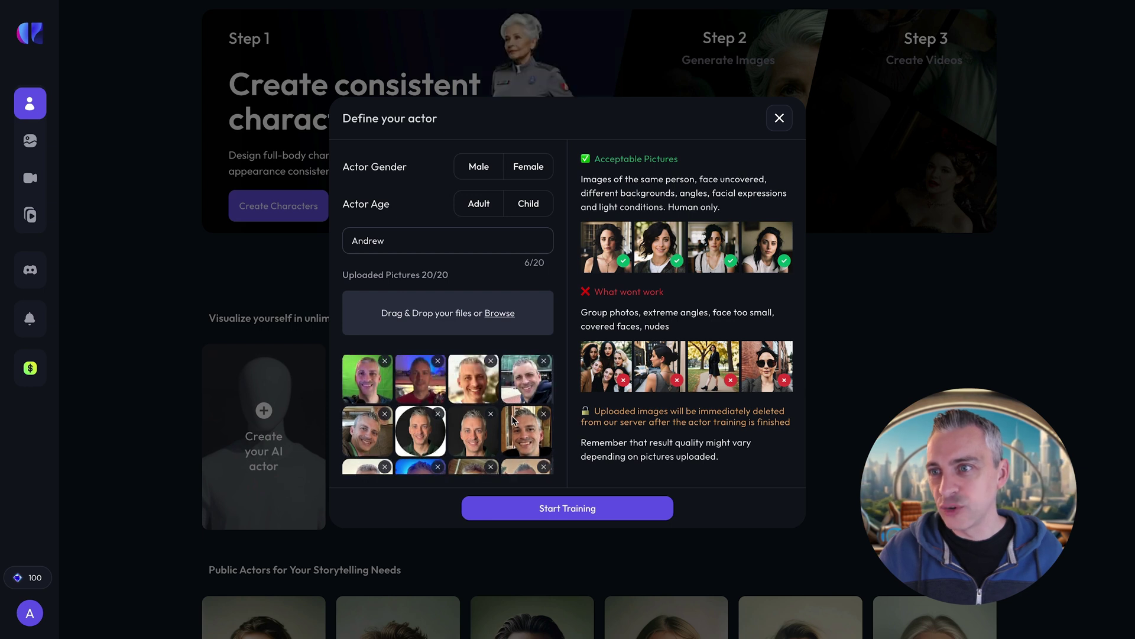
scroll(513, 421, "up", 3)
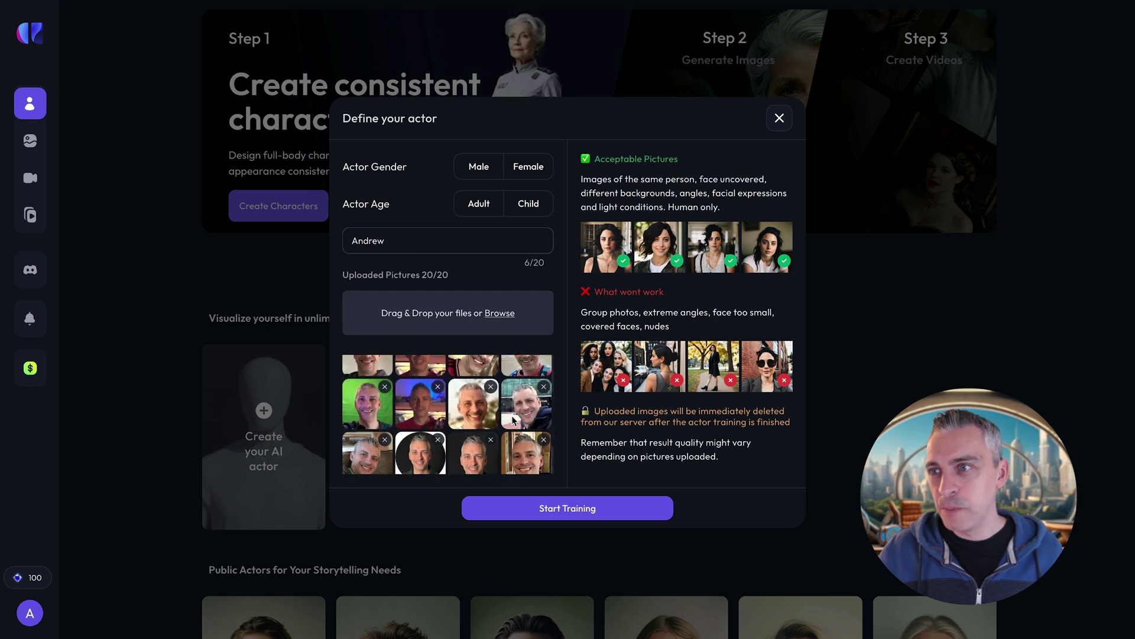
left_click(556, 518)
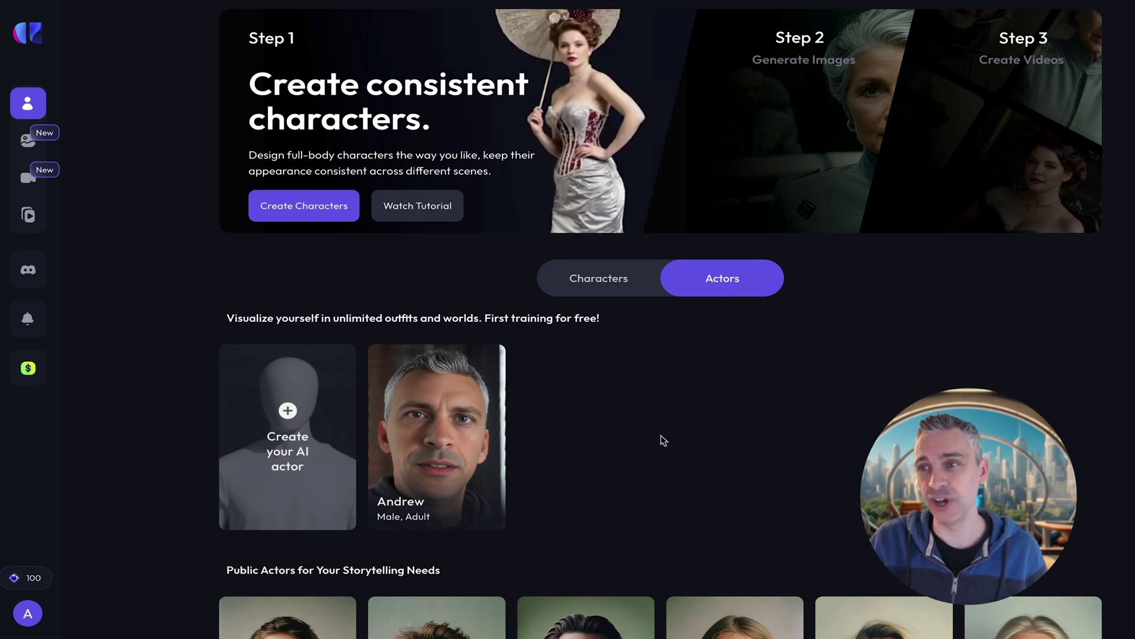
Step: Bring up the Create image option on Andrew's actor card
mouse_move(458, 444)
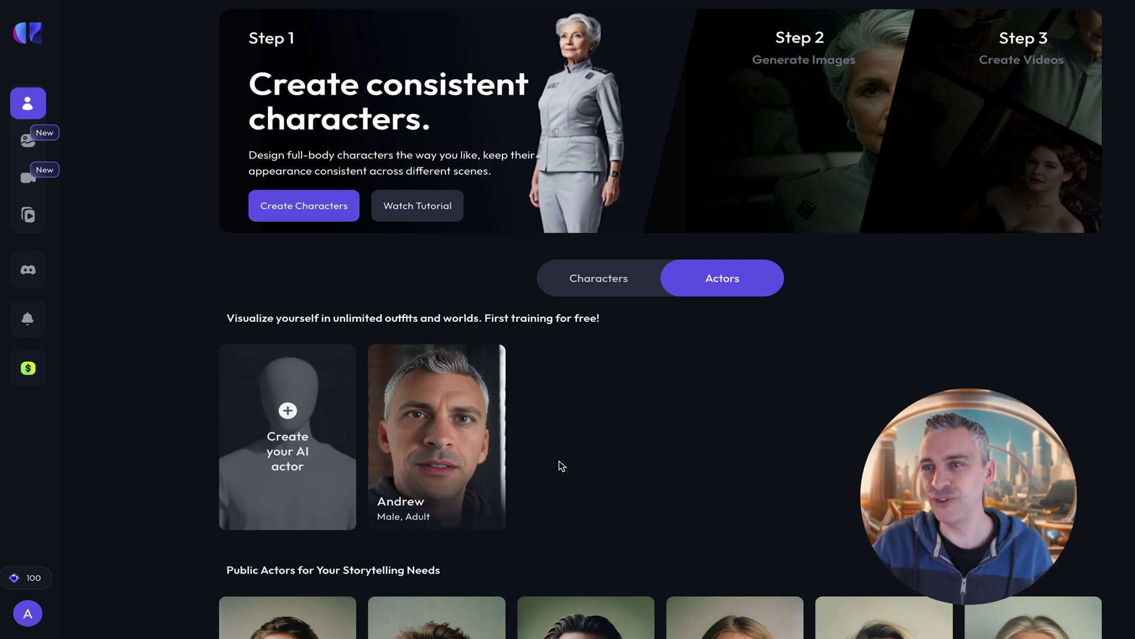
mouse_move(463, 471)
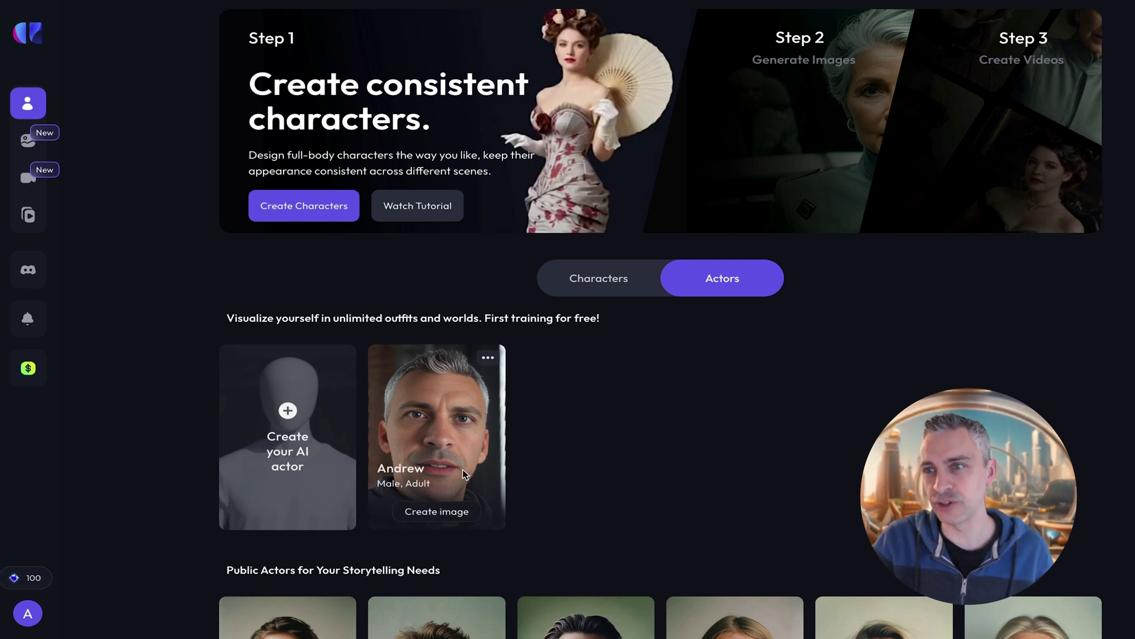
Step: Start an Andrew image and load the studio vlogger creation into Make variant
left_click(435, 512)
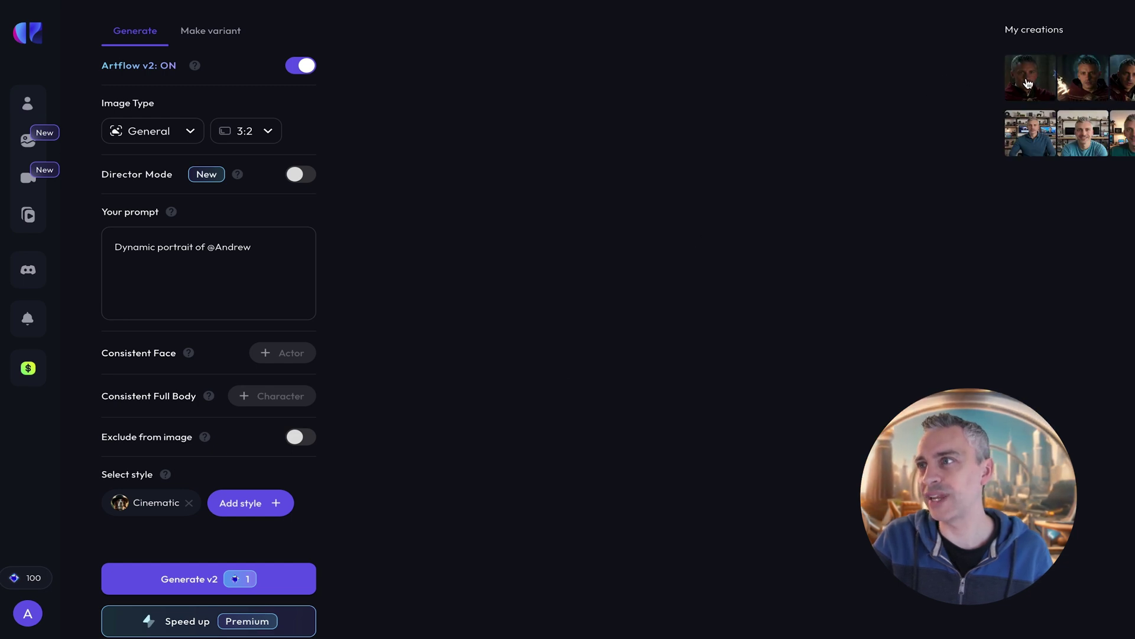
left_click(1028, 83)
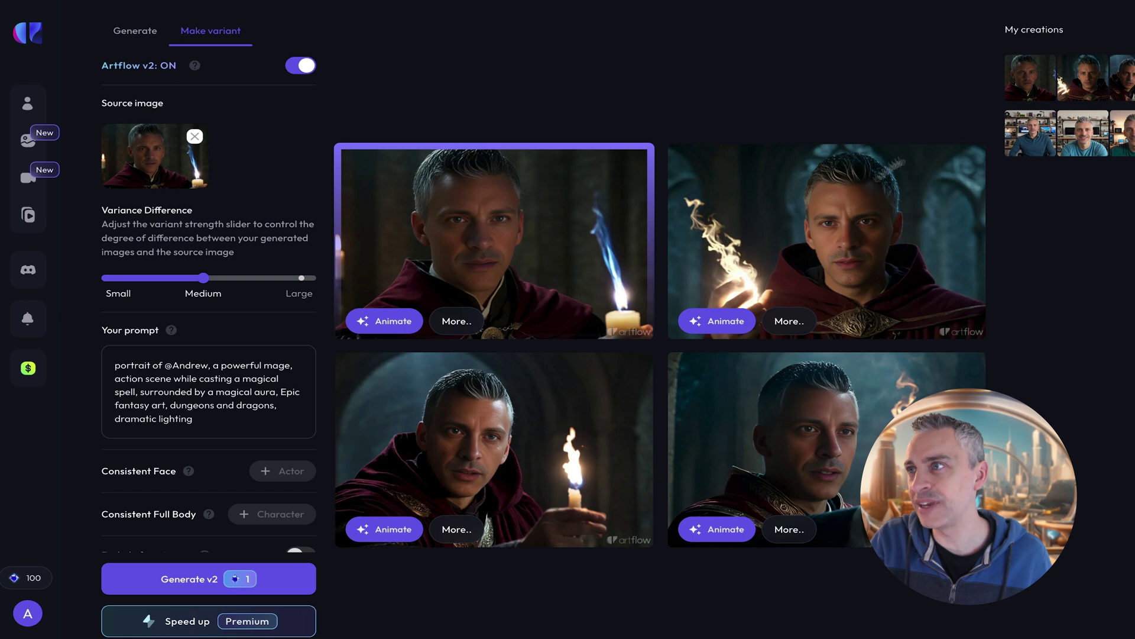
left_click(1037, 133)
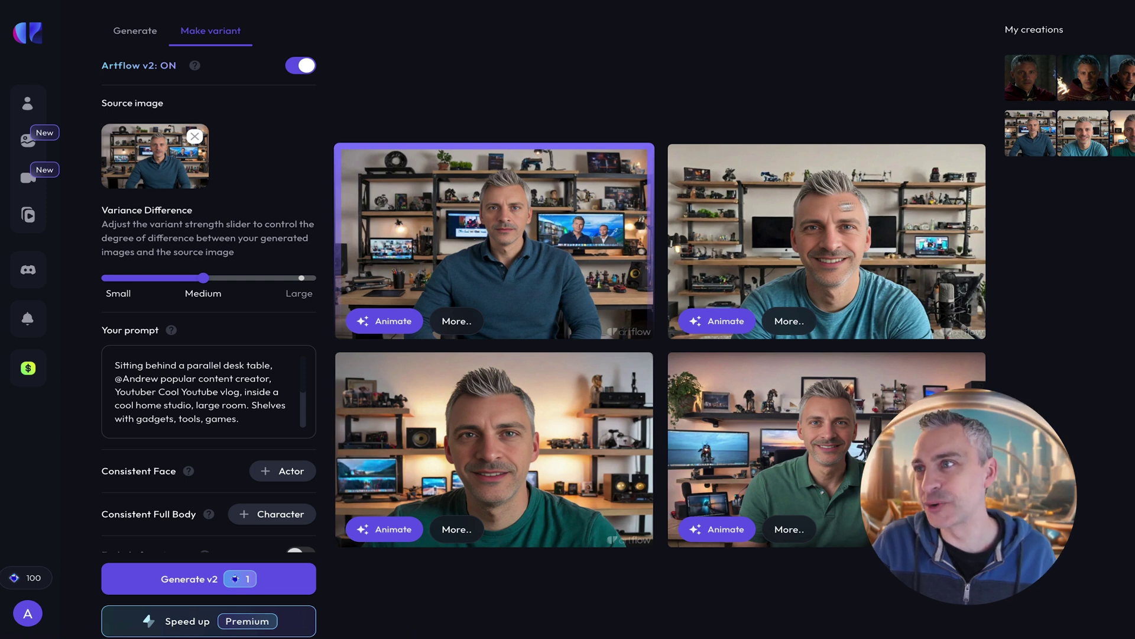
Step: Inspect the second, first and third studio vlogger portraits in detail
left_click(844, 208)
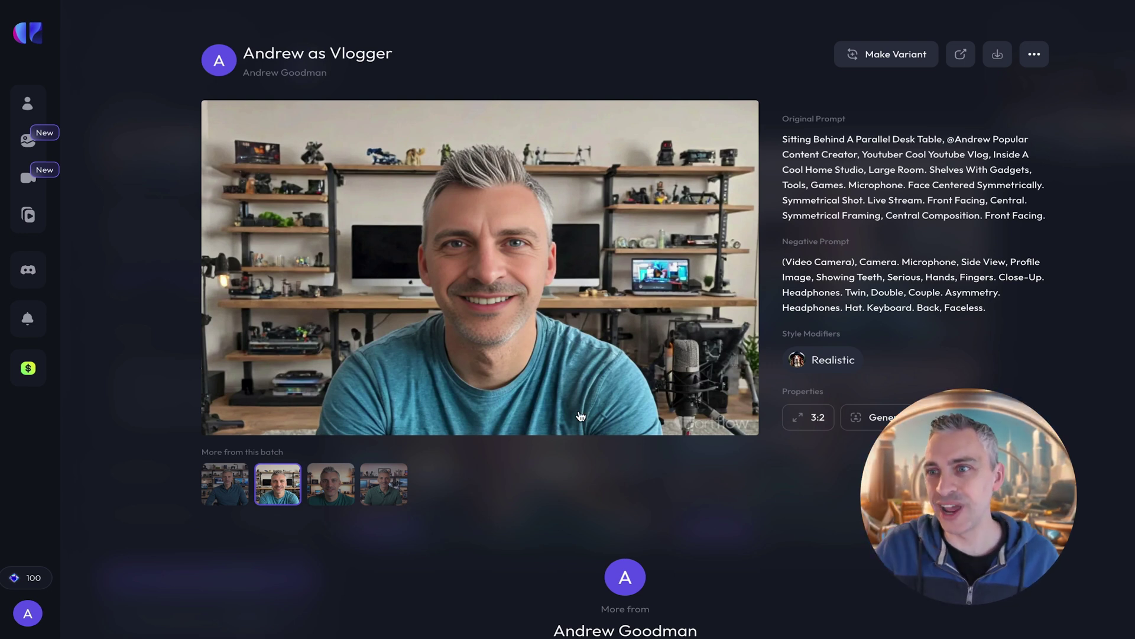
left_click(231, 496)
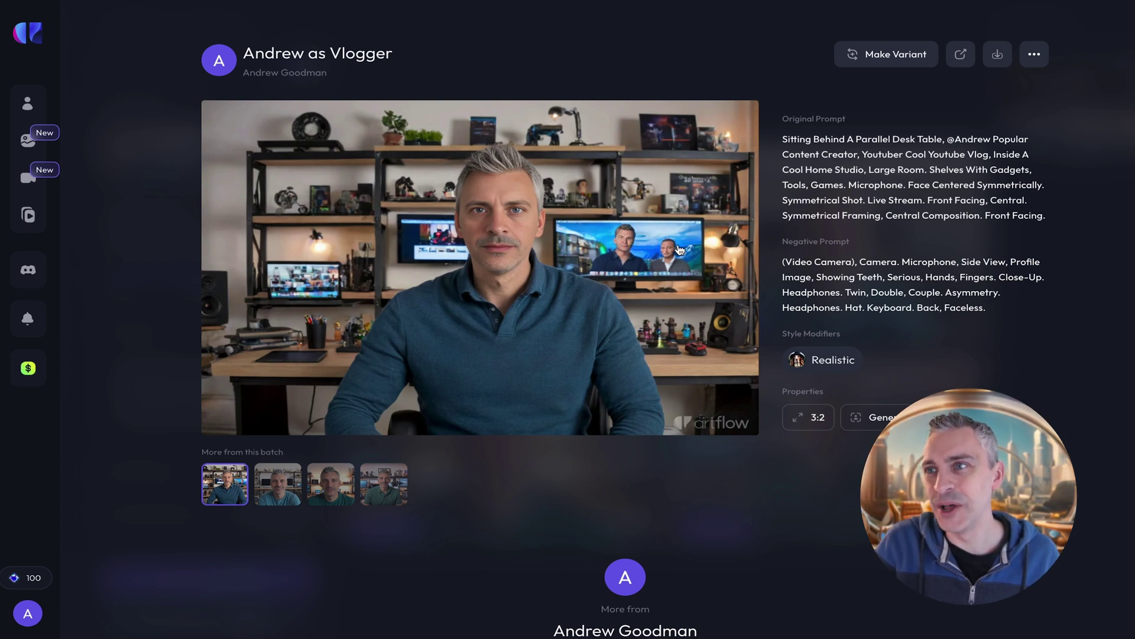
left_click(331, 494)
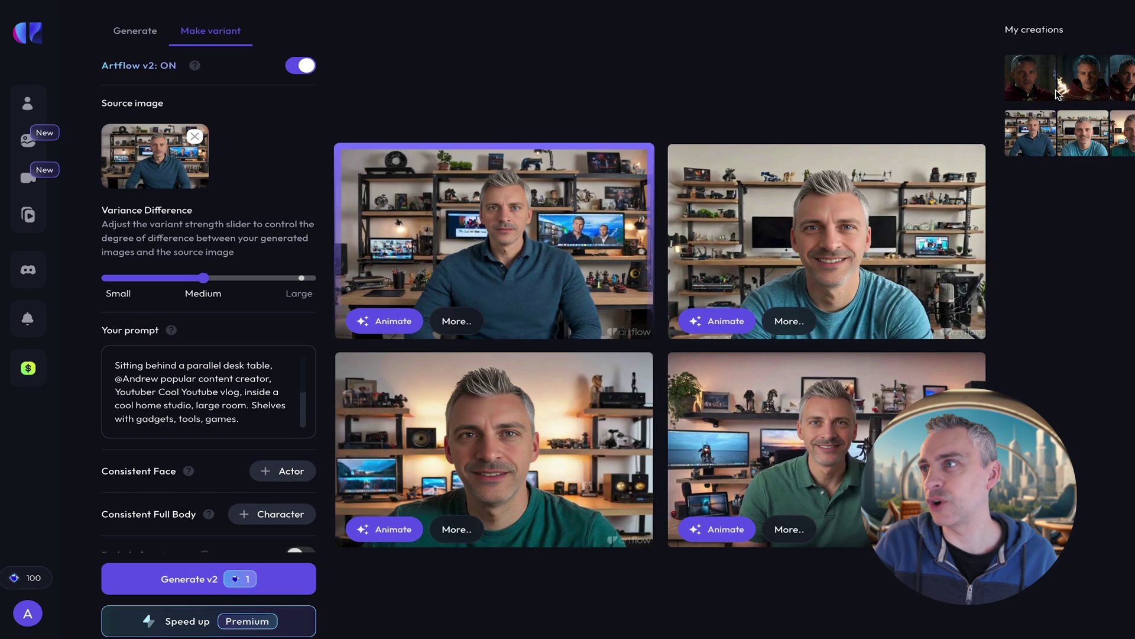
Step: Load the mage batch and open its first candle-lit portrait of Andrew
left_click(1028, 88)
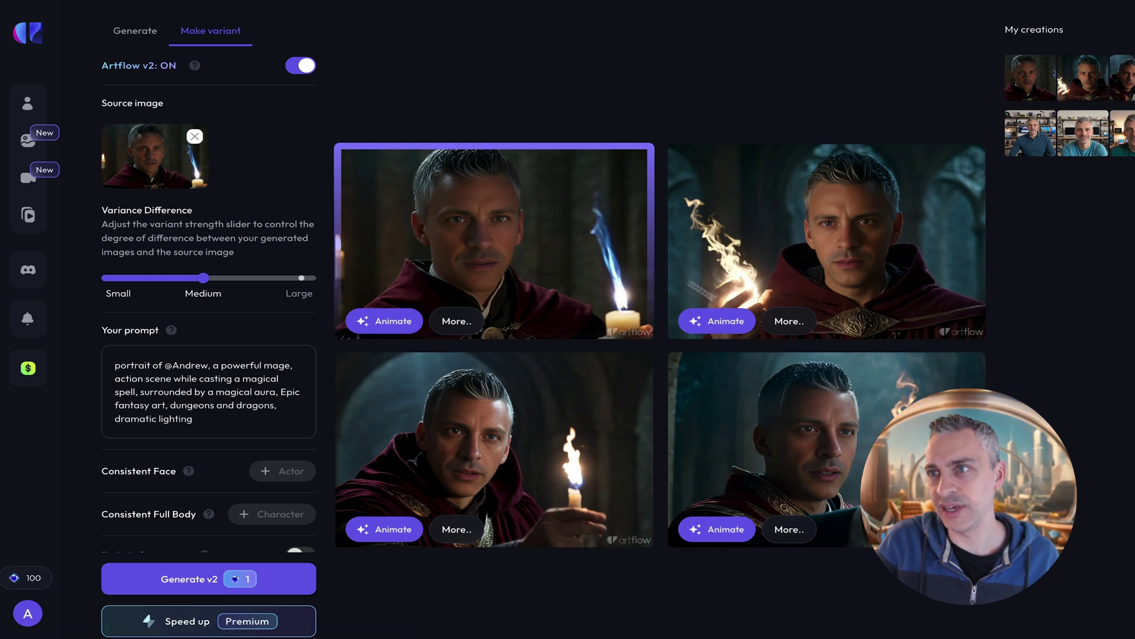
left_click(544, 243)
scroll(645, 455, "down", 3)
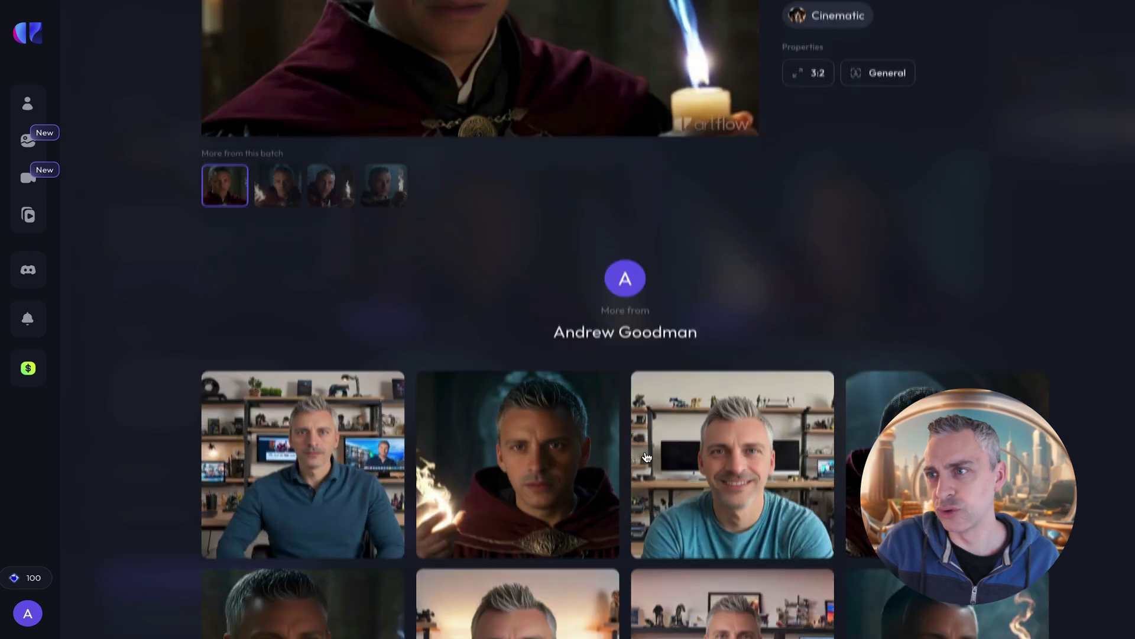
scroll(653, 282, "down", 2)
scroll(657, 288, "up", 5)
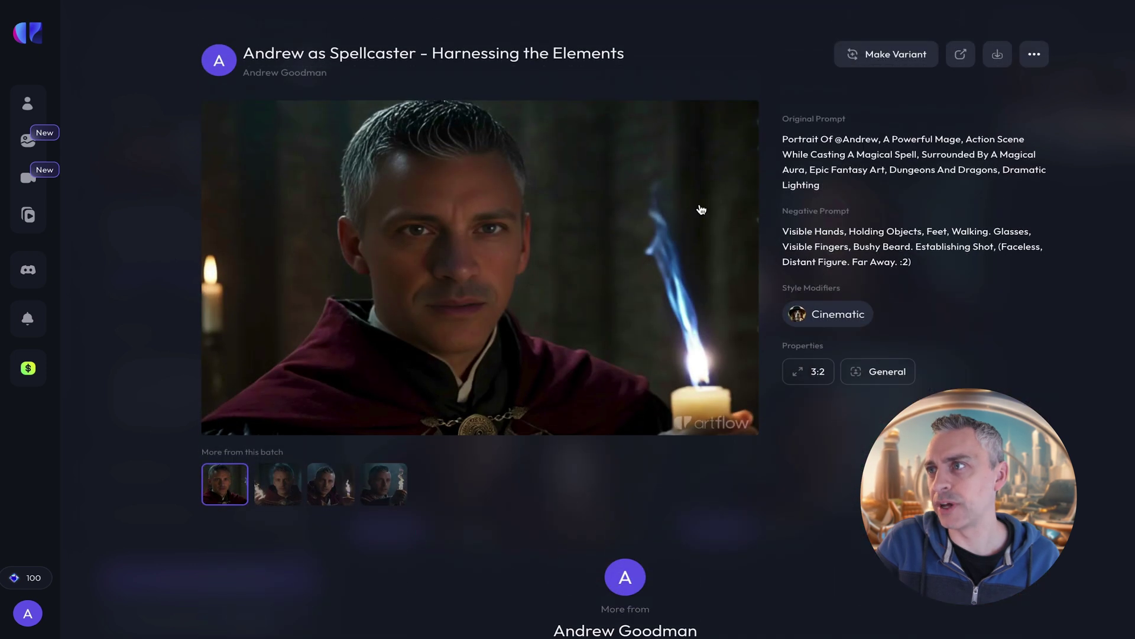
Step: Make variants of the mage portrait, leaving the variance difference at Medium
left_click(874, 62)
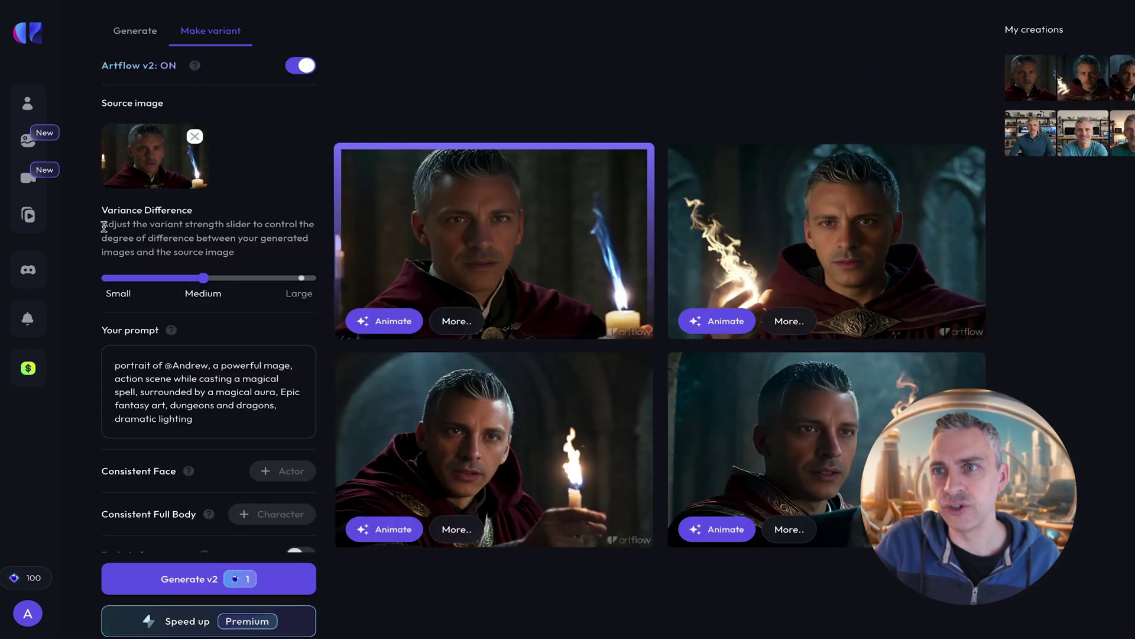
left_click_drag(102, 210, 257, 215)
left_click(256, 214)
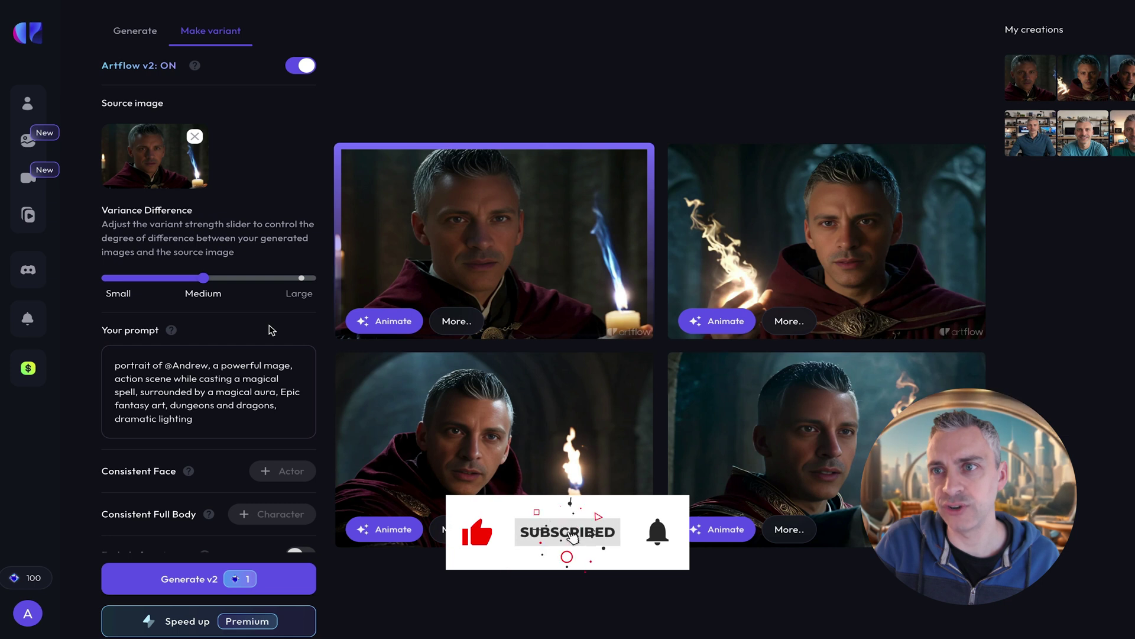
left_click(300, 277)
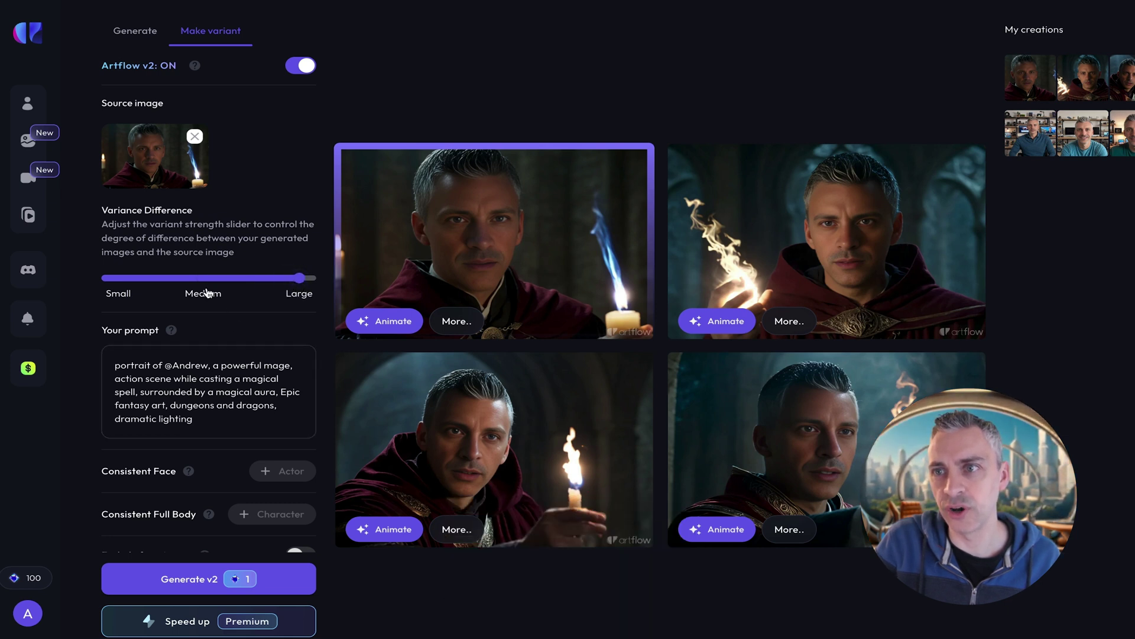
left_click_drag(142, 277, 203, 277)
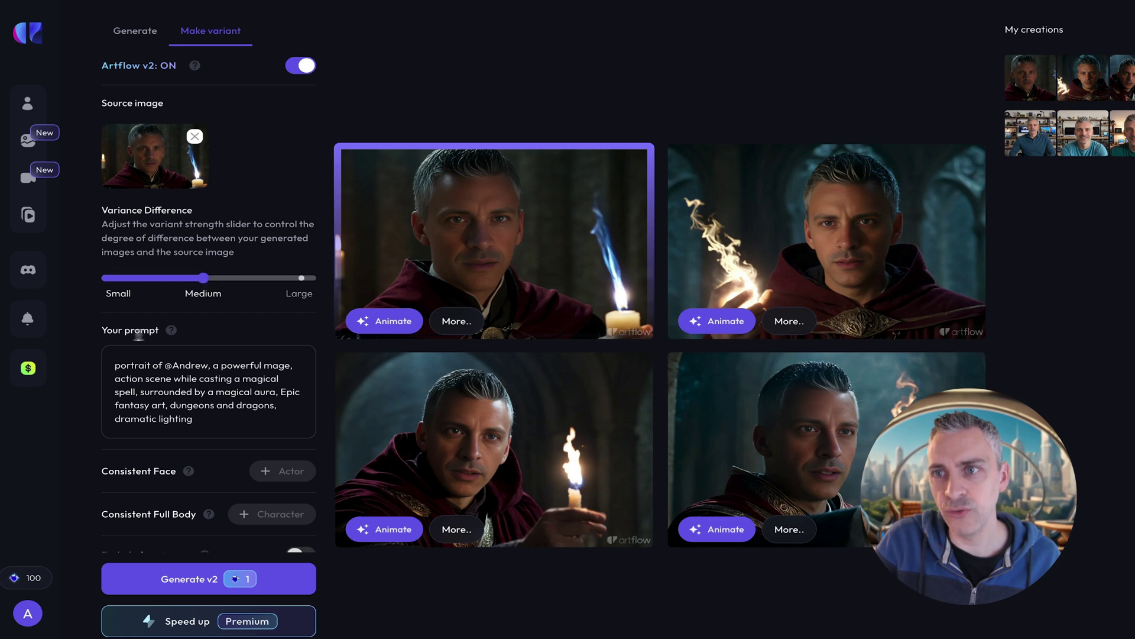
mouse_move(172, 330)
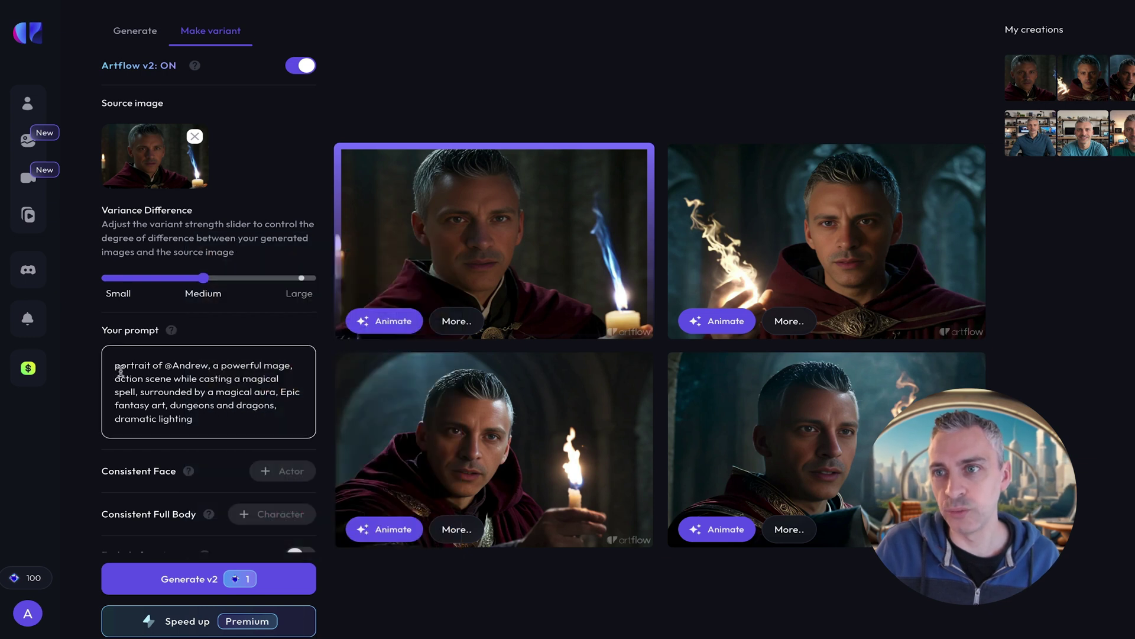
left_click_drag(164, 365, 181, 363)
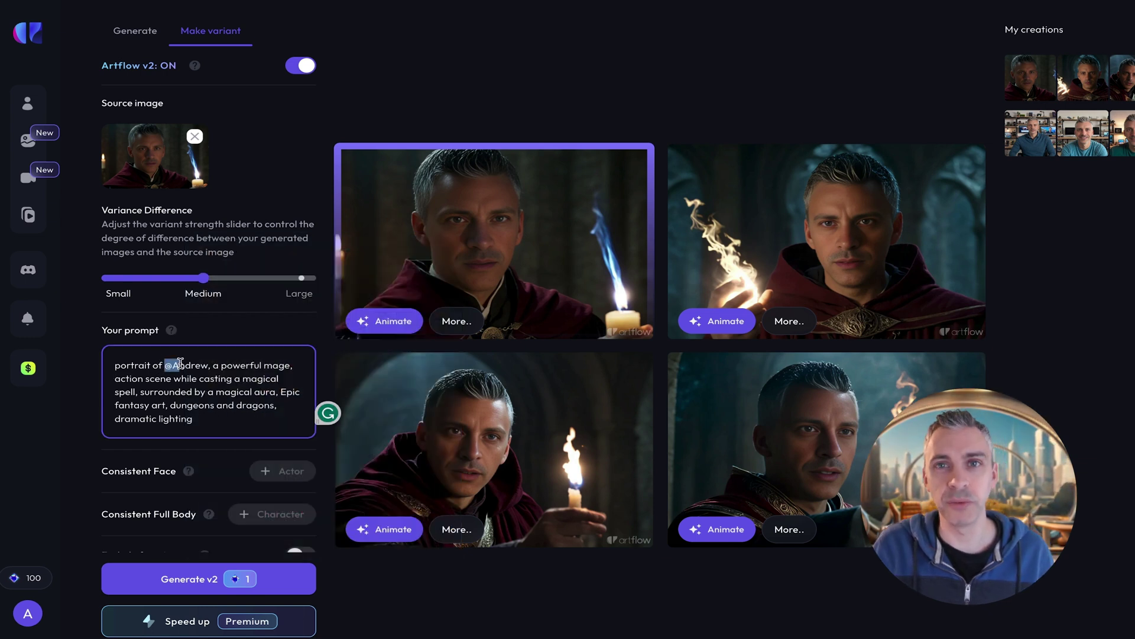
left_click(200, 365)
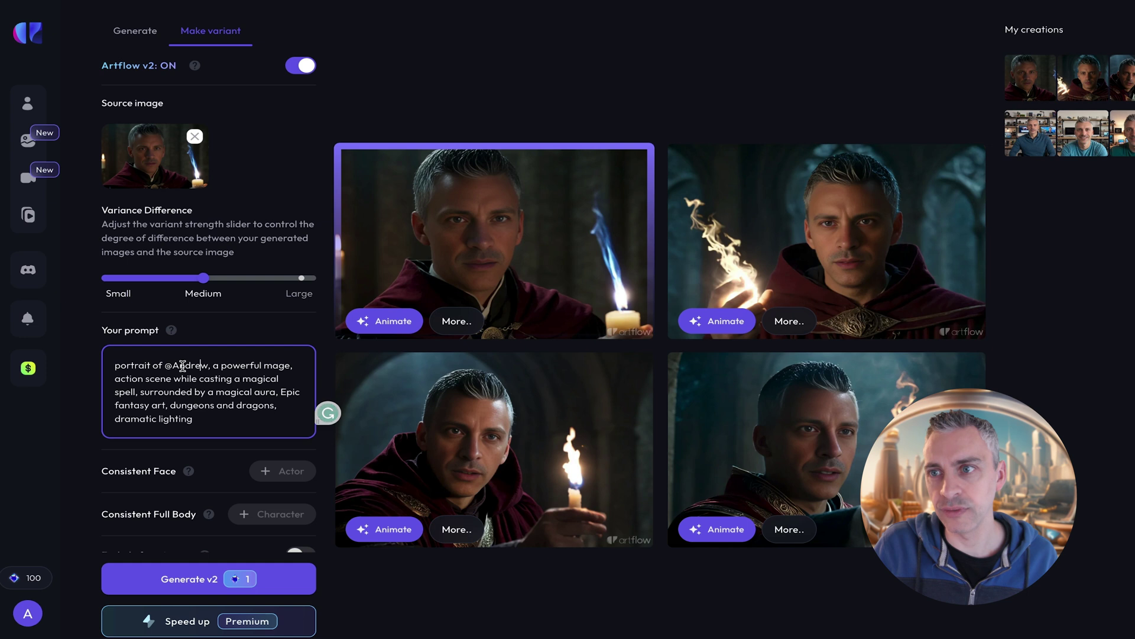
key("ctrl+a")
type("portrait of @Andrew, iron man, photorealism, future, futurism, mechanics, iron man in helmet, stands in full growth in his technological studio, looking straight at the camera, portrait")
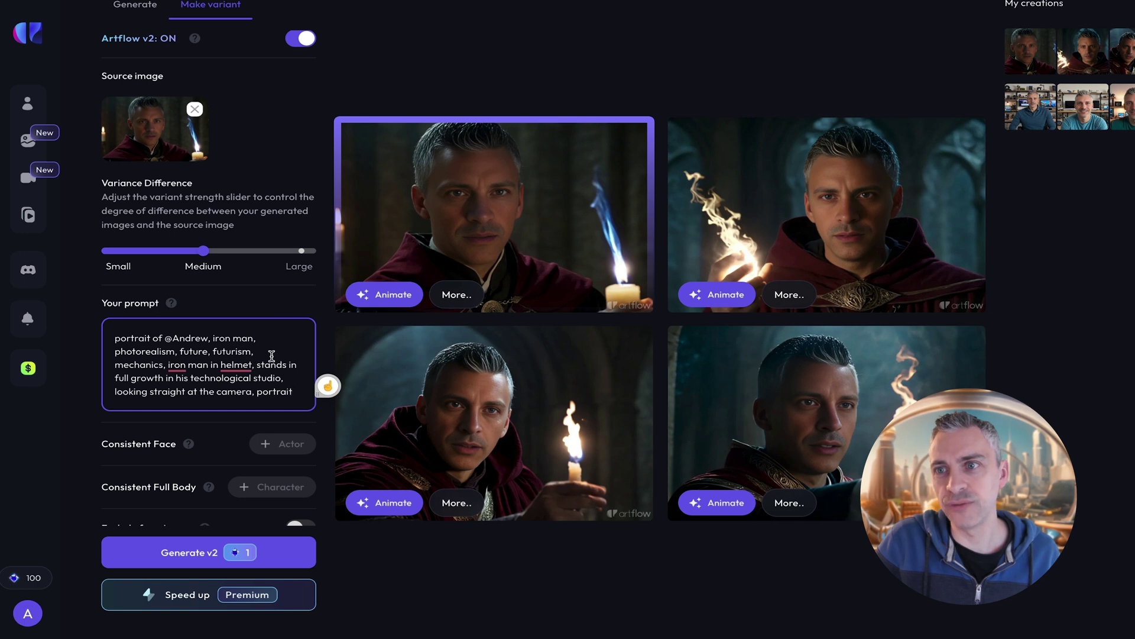
left_click(177, 365)
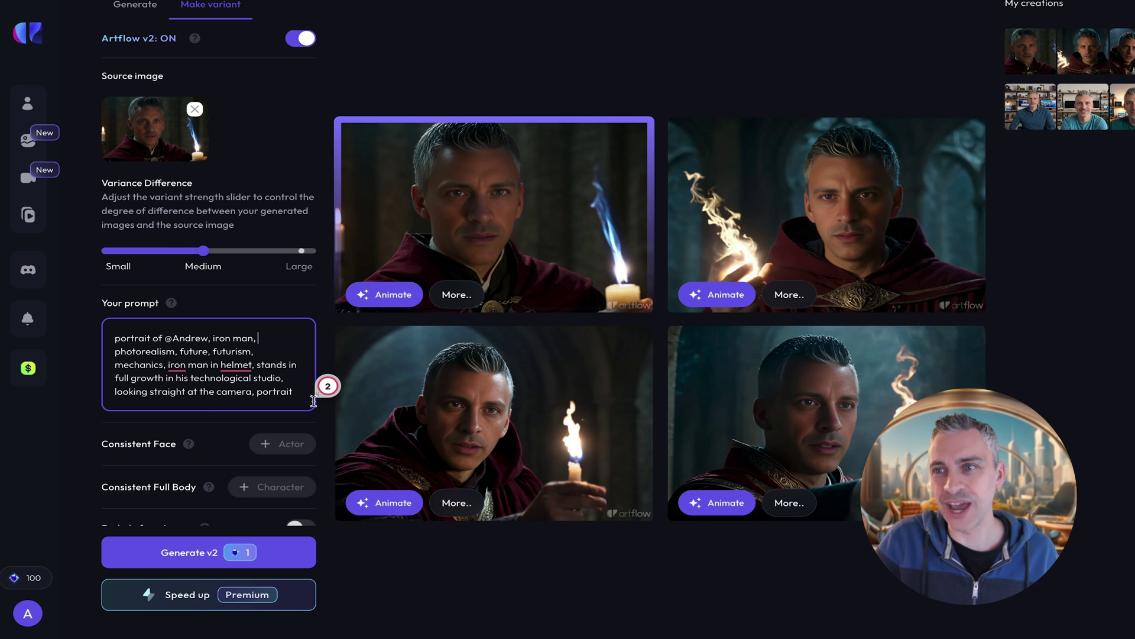
Step: Turn on the option to exclude elements from the image
scroll(289, 446, "down", 1)
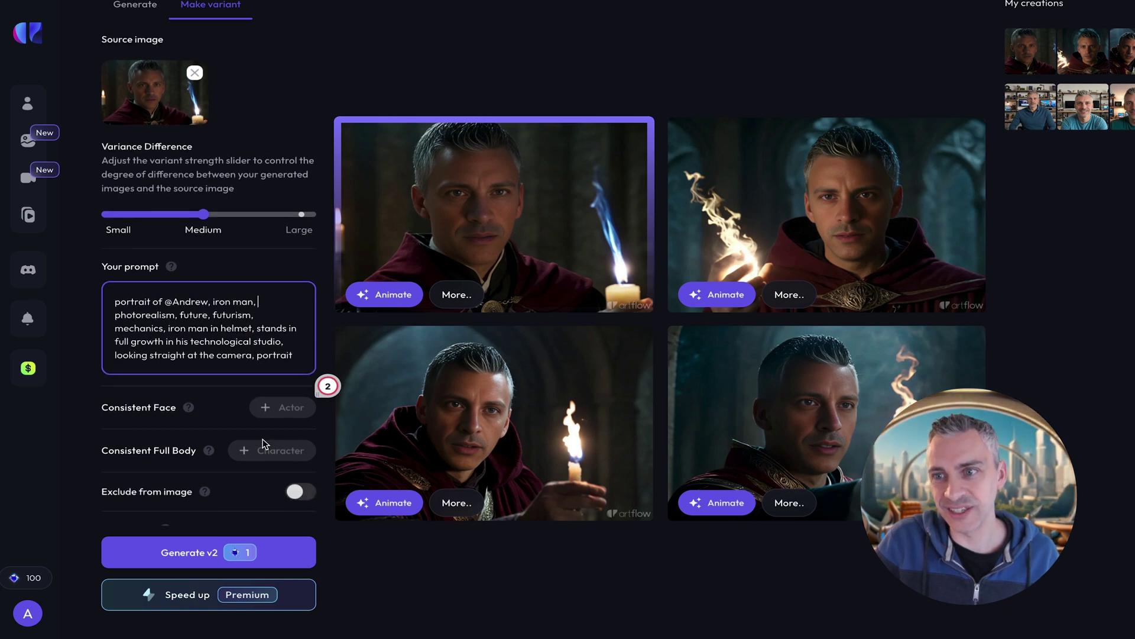
scroll(259, 444, "down", 1)
scroll(296, 438, "down", 1)
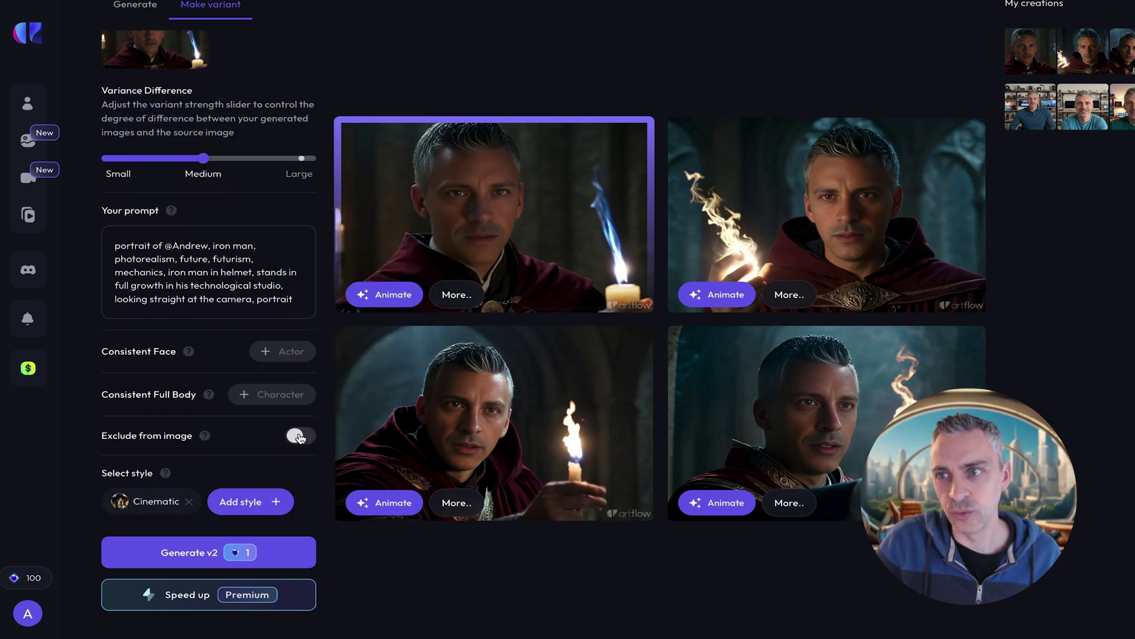
left_click(301, 437)
scroll(301, 437, "down", 2)
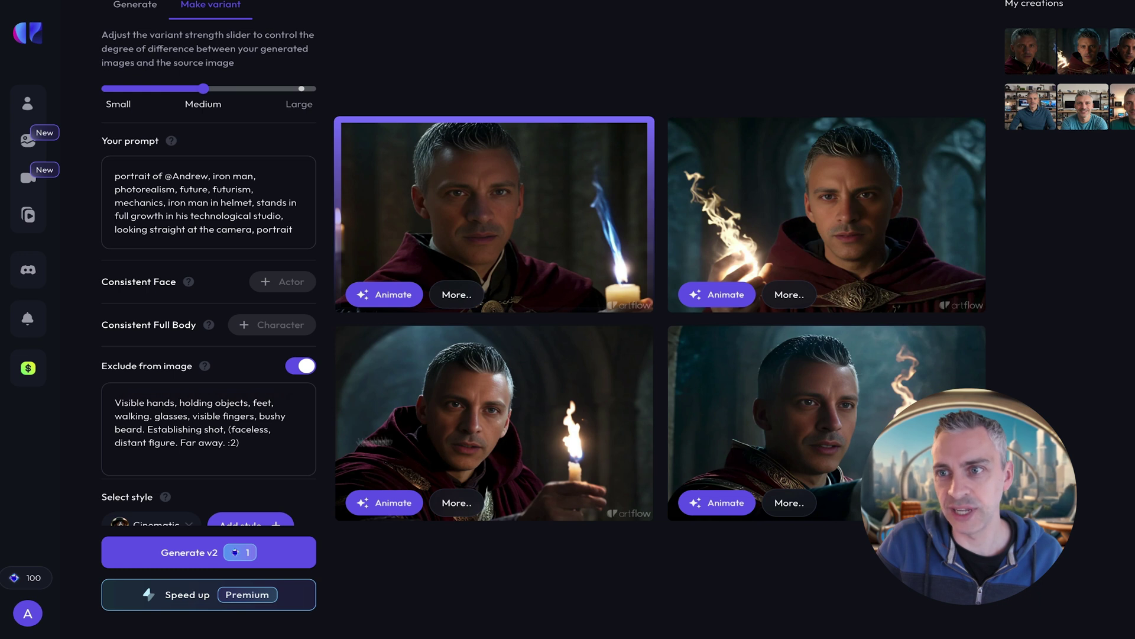
scroll(288, 465, "down", 1)
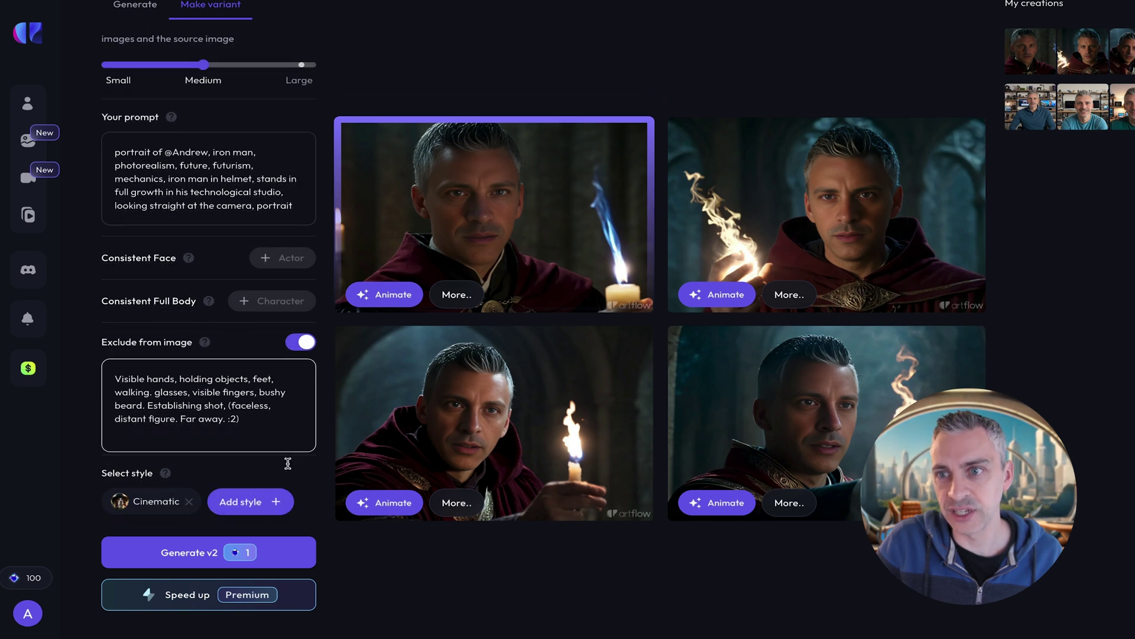
Step: Look through the image styles without choosing one, then generate a new variant batch
left_click(270, 500)
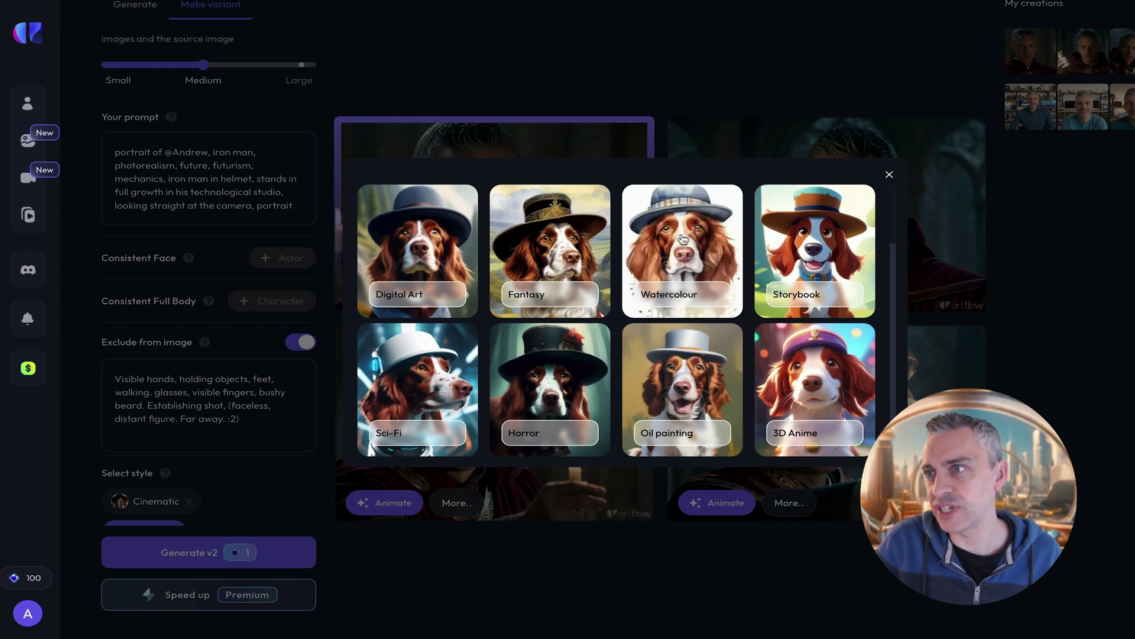
scroll(689, 254, "down", 1)
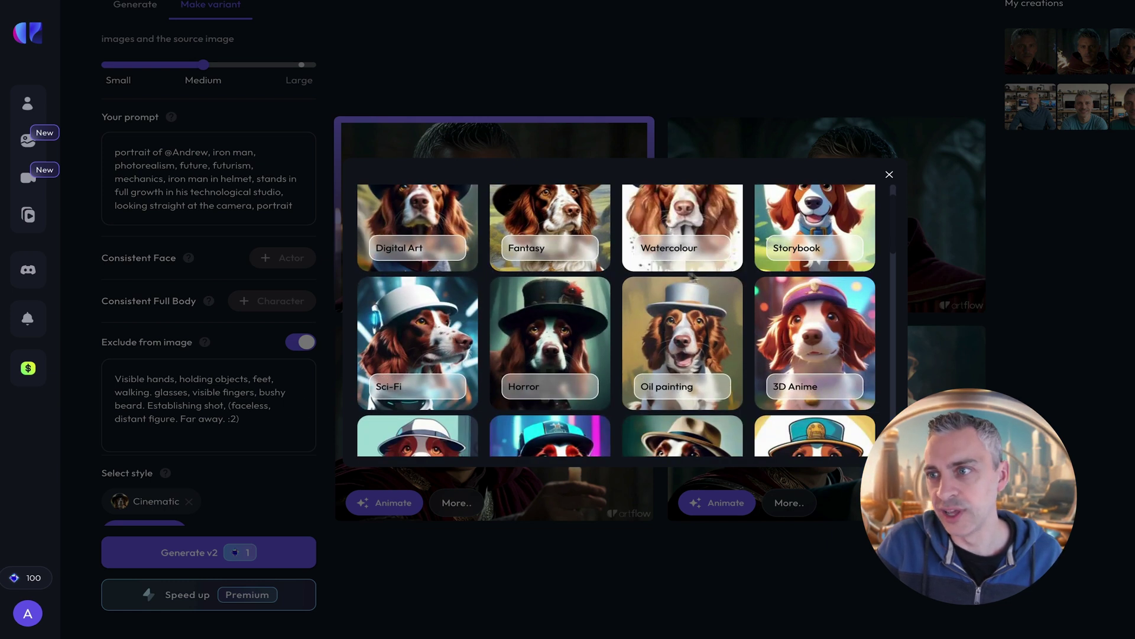
scroll(683, 284, "down", 6)
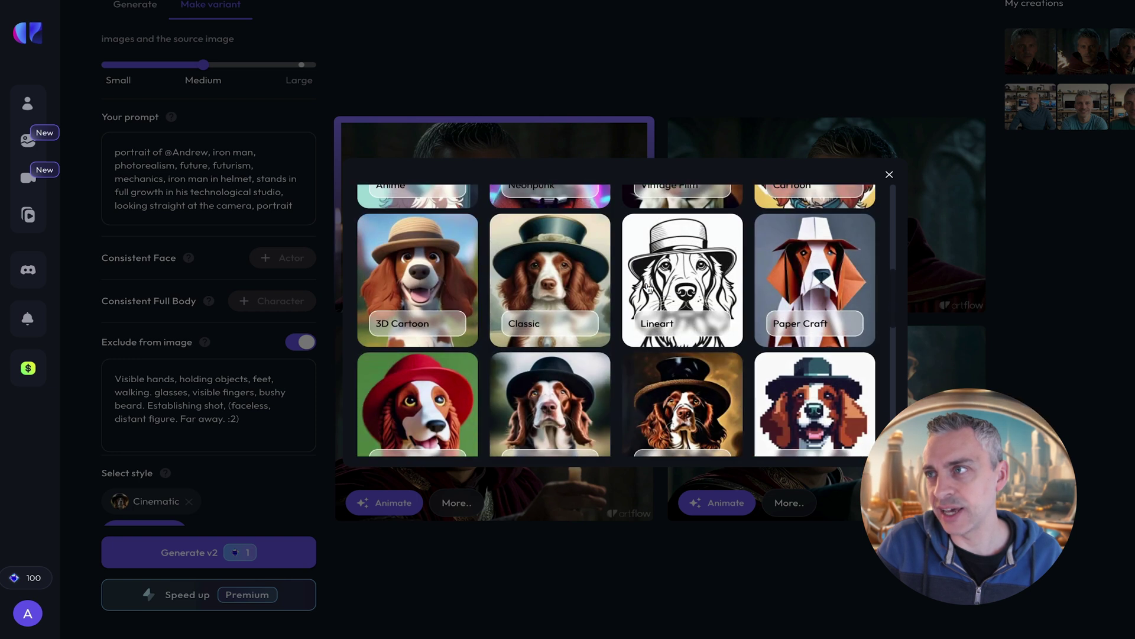
left_click(890, 175)
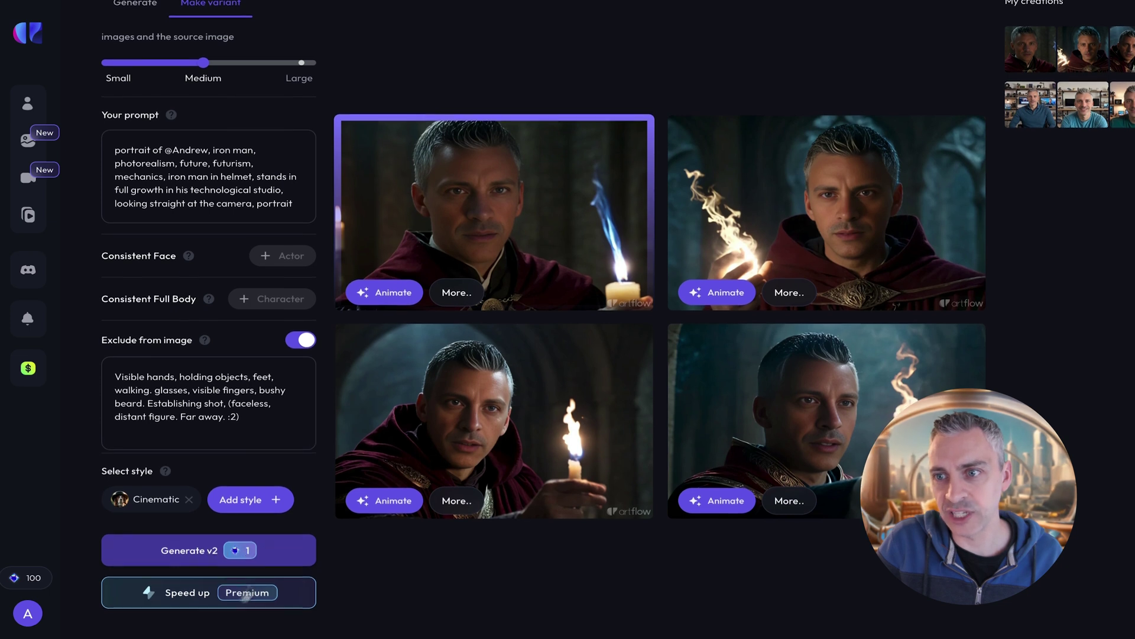
left_click(288, 562)
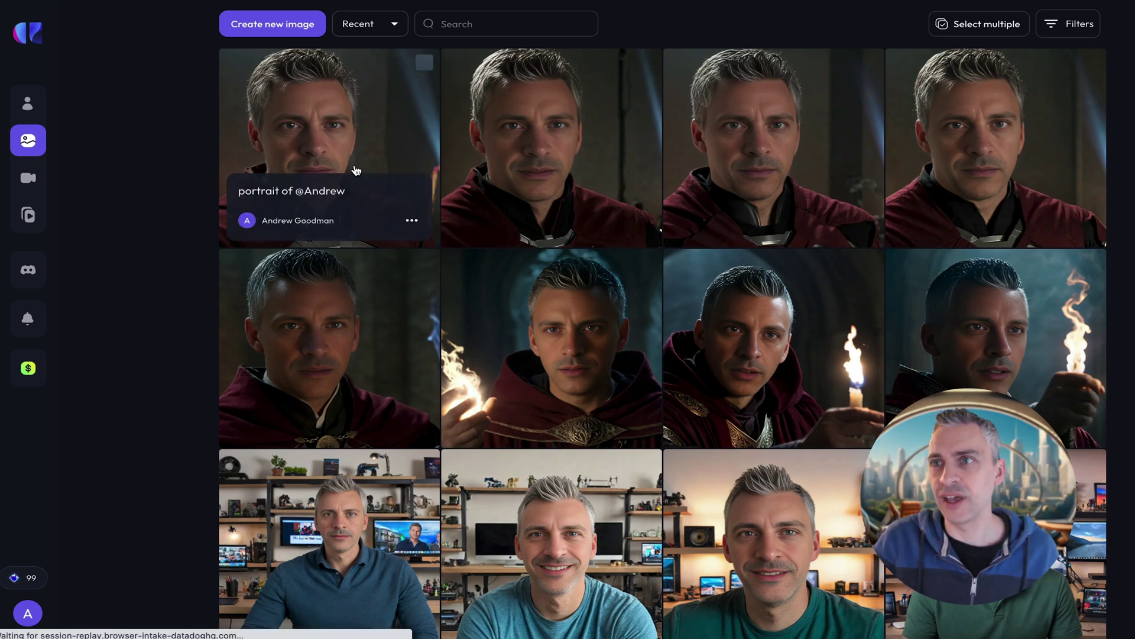
Step: Make variants from the first grey-haired armoured portrait and select its whole prompt
left_click(1083, 145)
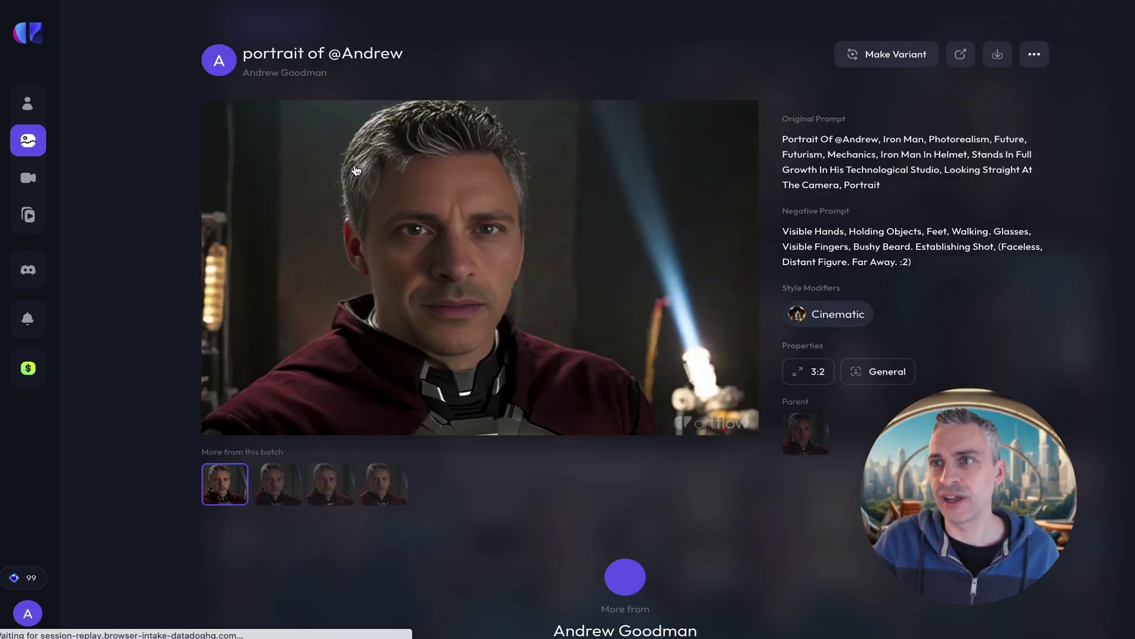
left_click(865, 53)
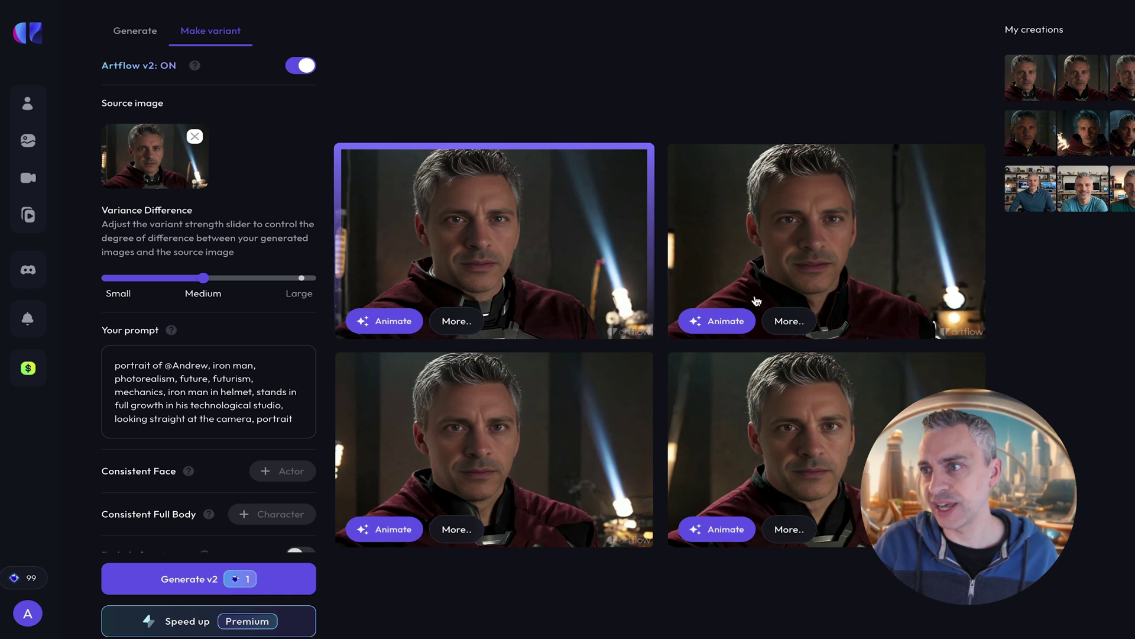
scroll(724, 238, "down", 1)
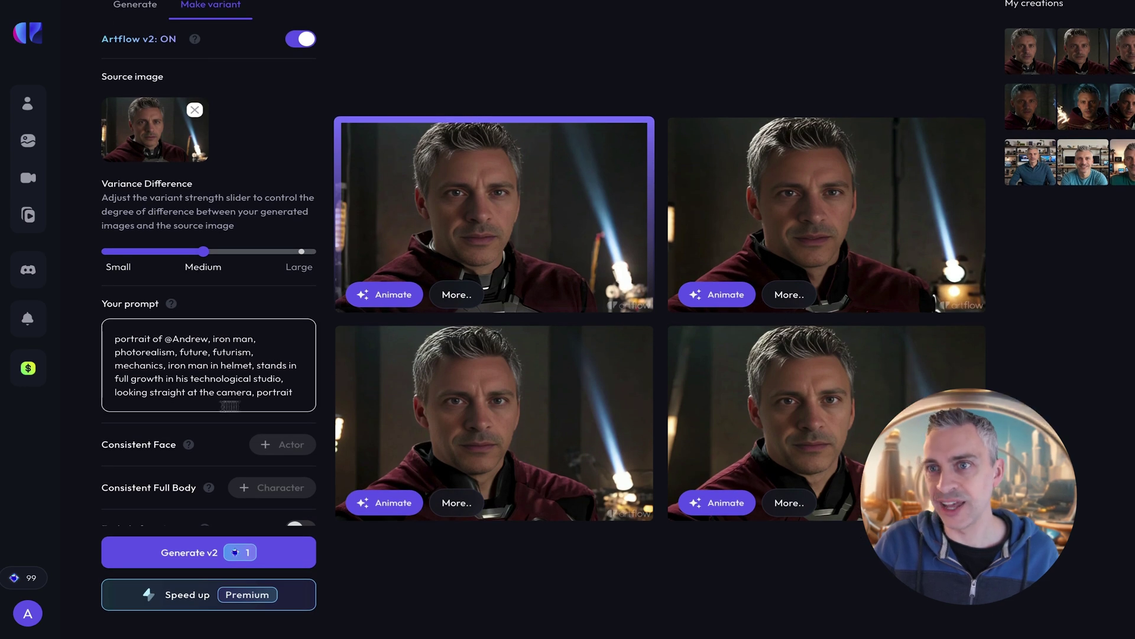
left_click_drag(115, 340, 343, 404)
key("ctrl+c")
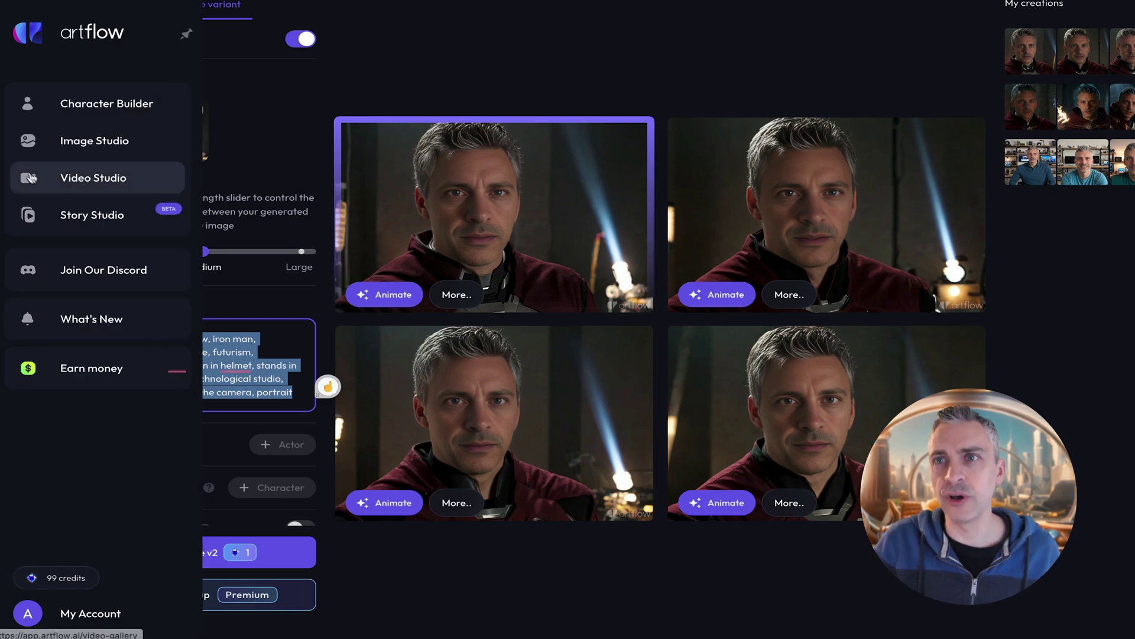
Step: Start a brand new image from the Image Studio gallery
left_click(159, 81)
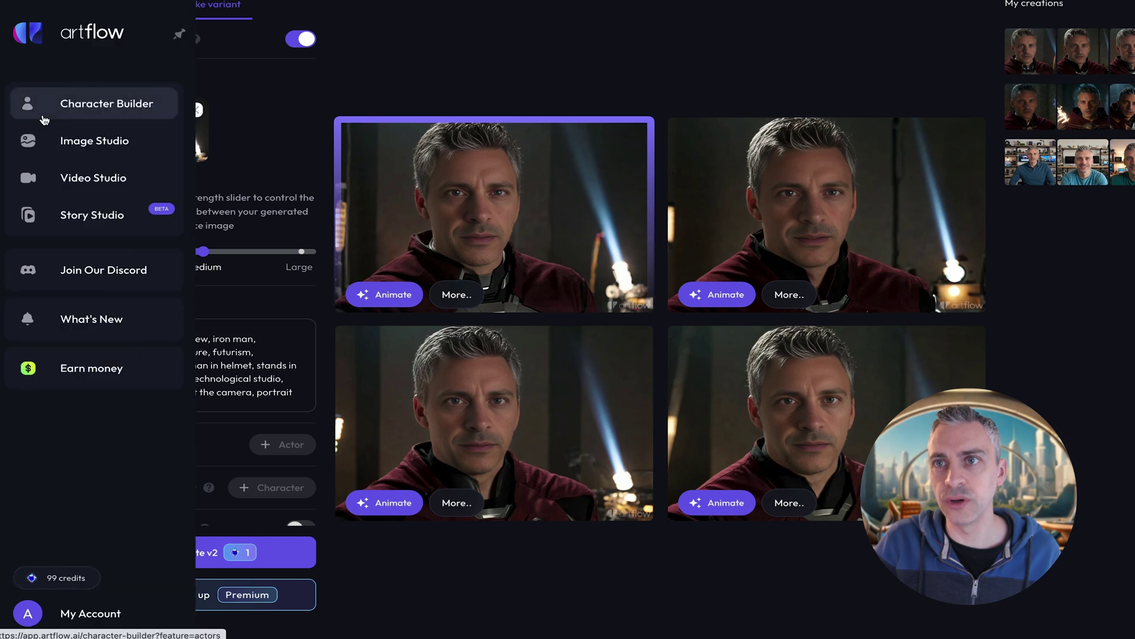
left_click(85, 146)
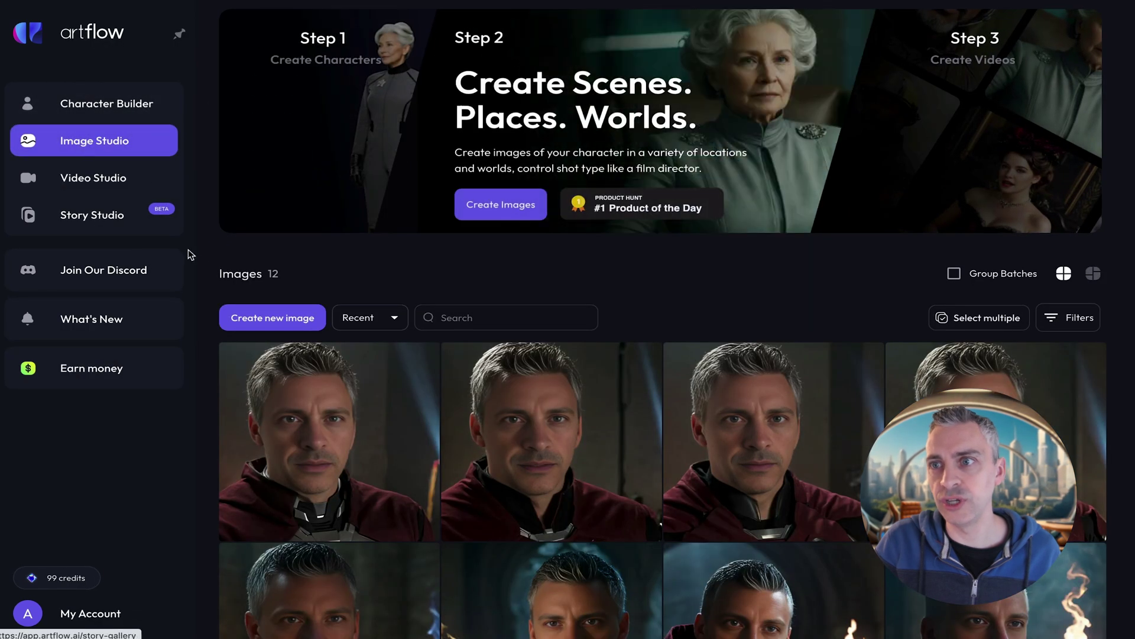
left_click(260, 315)
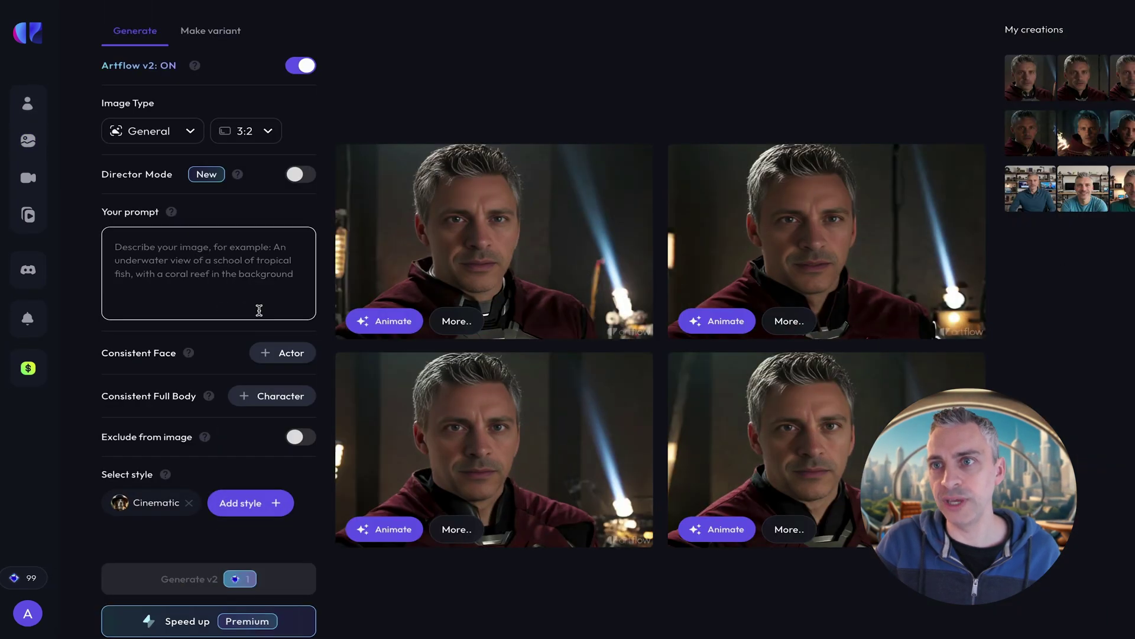
Step: Keep General image type and 3:2 aspect ratio, and turn on Director Mode
left_click(155, 131)
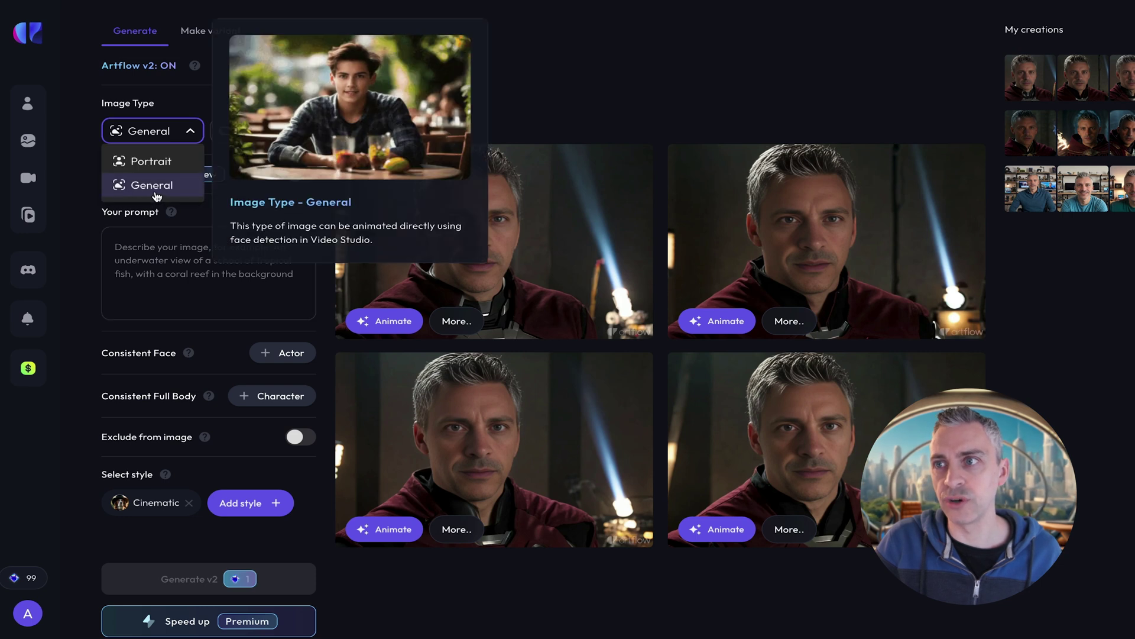
left_click(155, 191)
left_click(228, 133)
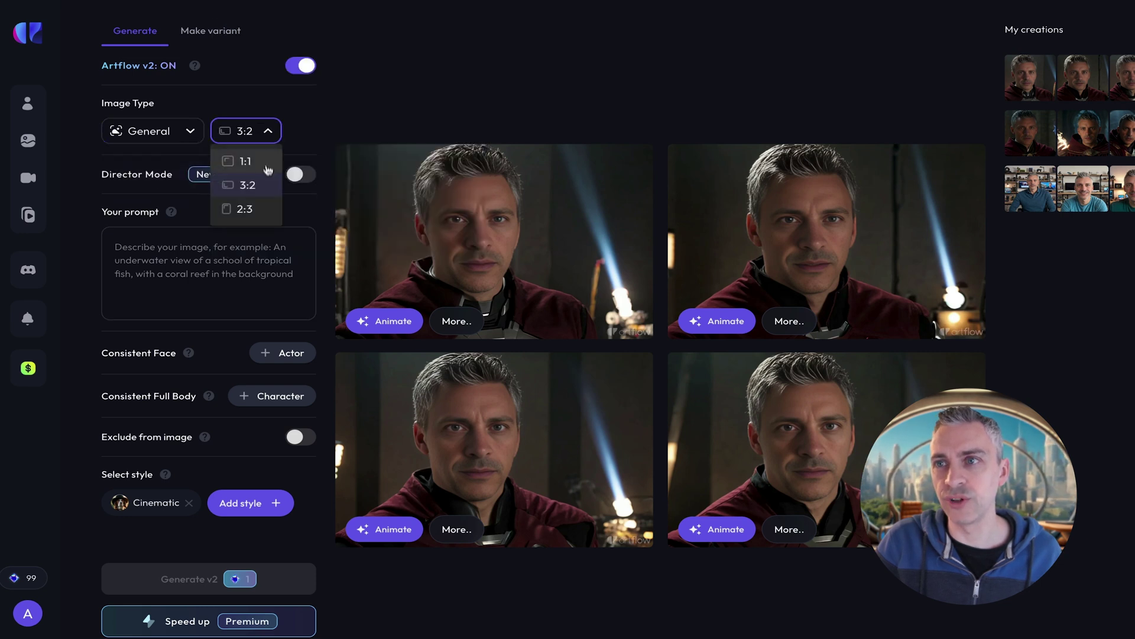
left_click(335, 112)
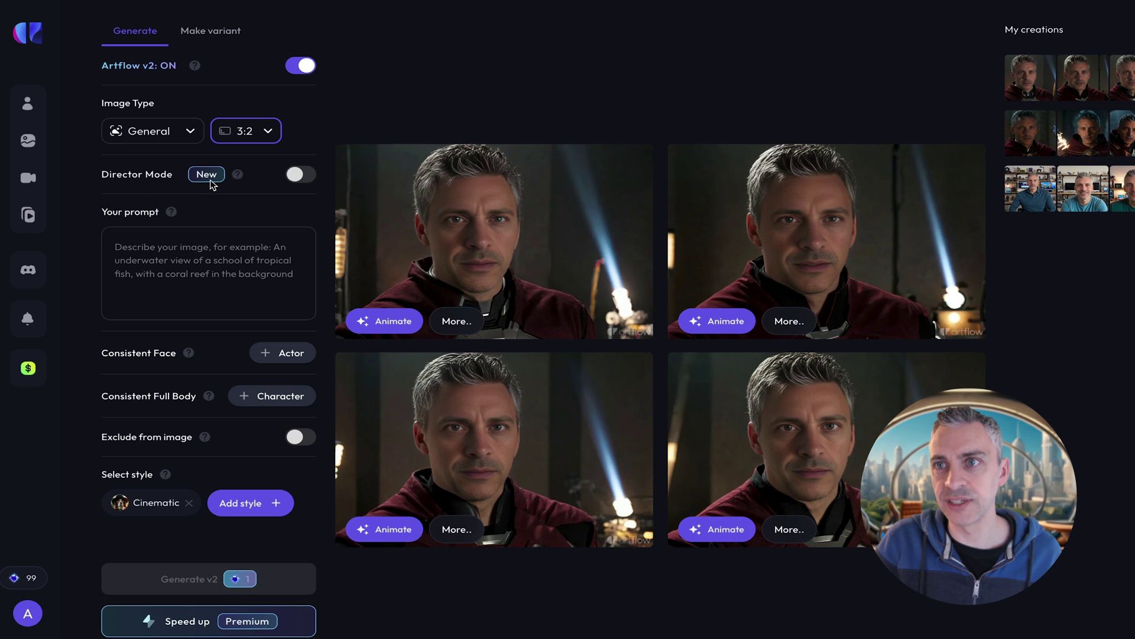
left_click(299, 174)
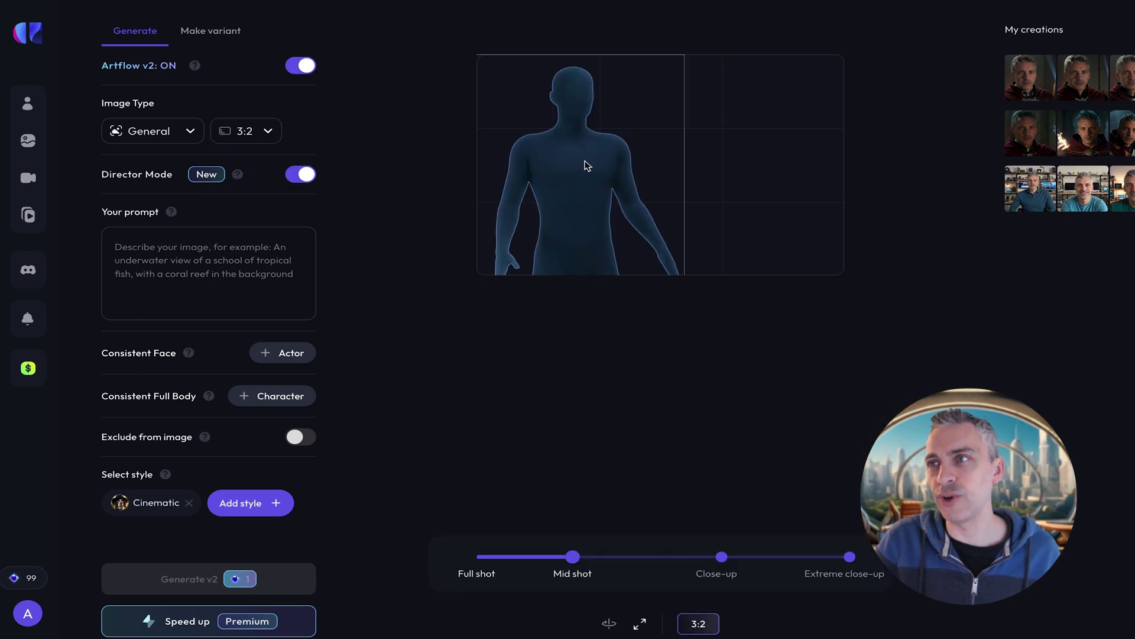
Step: Centre and rotate the figure, trying mid shot and close-up before settling on full shot
left_click_drag(585, 164, 671, 159)
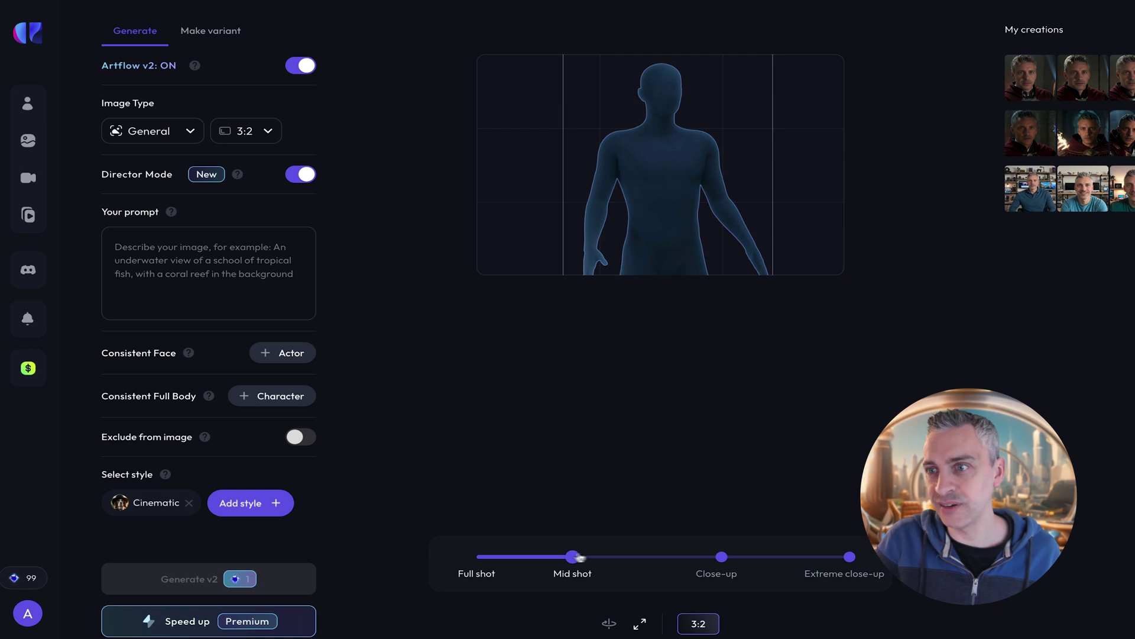
left_click_drag(495, 561, 580, 557)
left_click(702, 556)
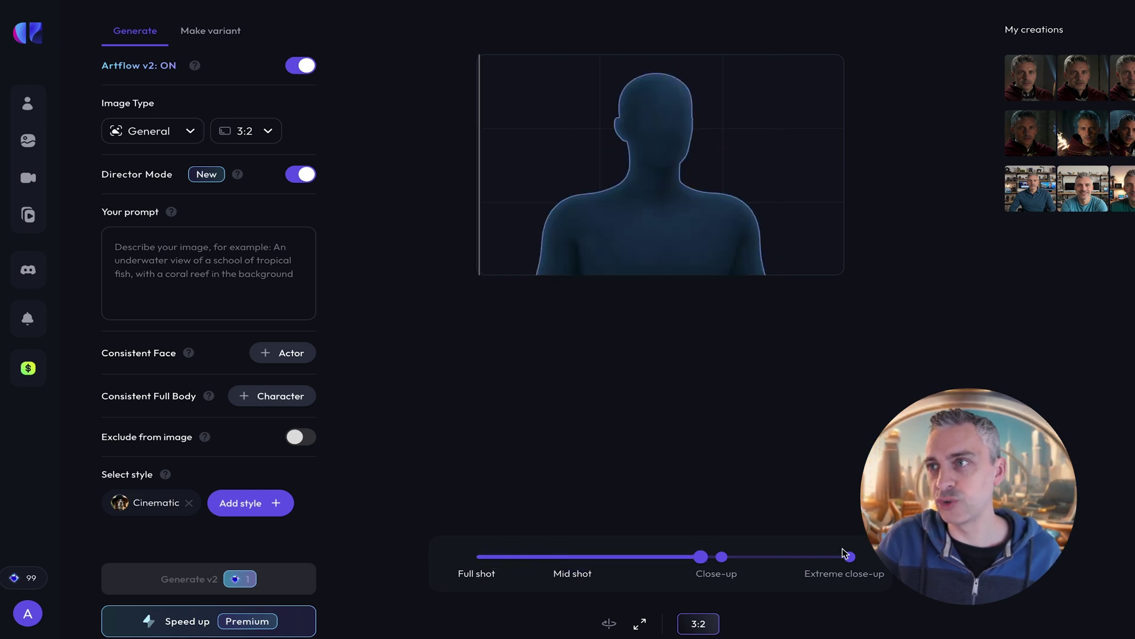
left_click(477, 556)
left_click_drag(664, 93, 621, 126)
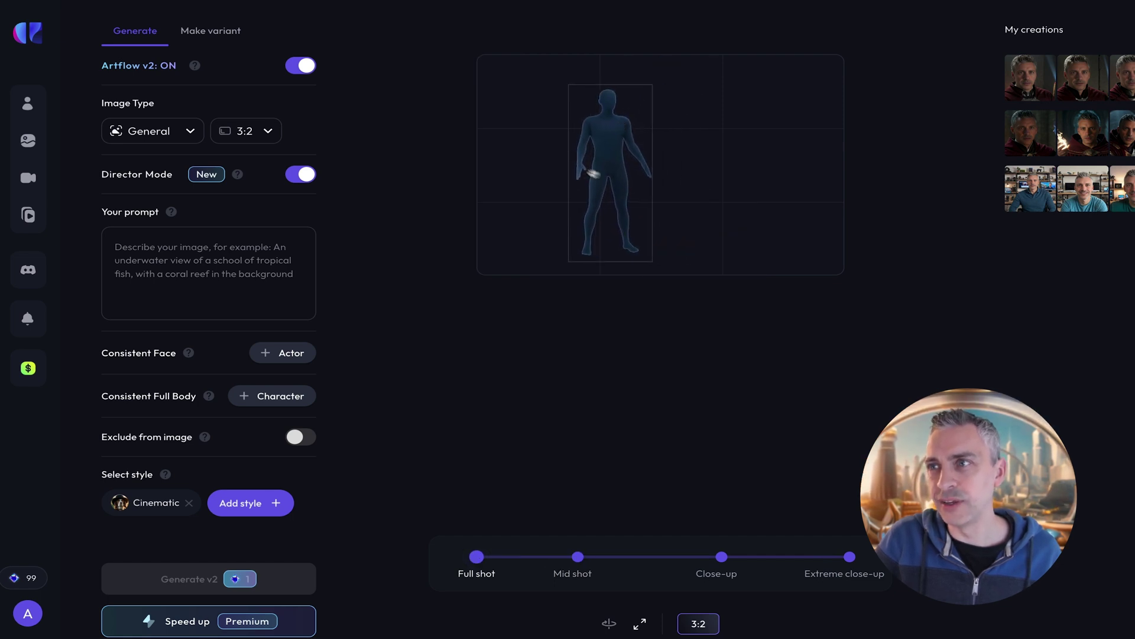
left_click(228, 270)
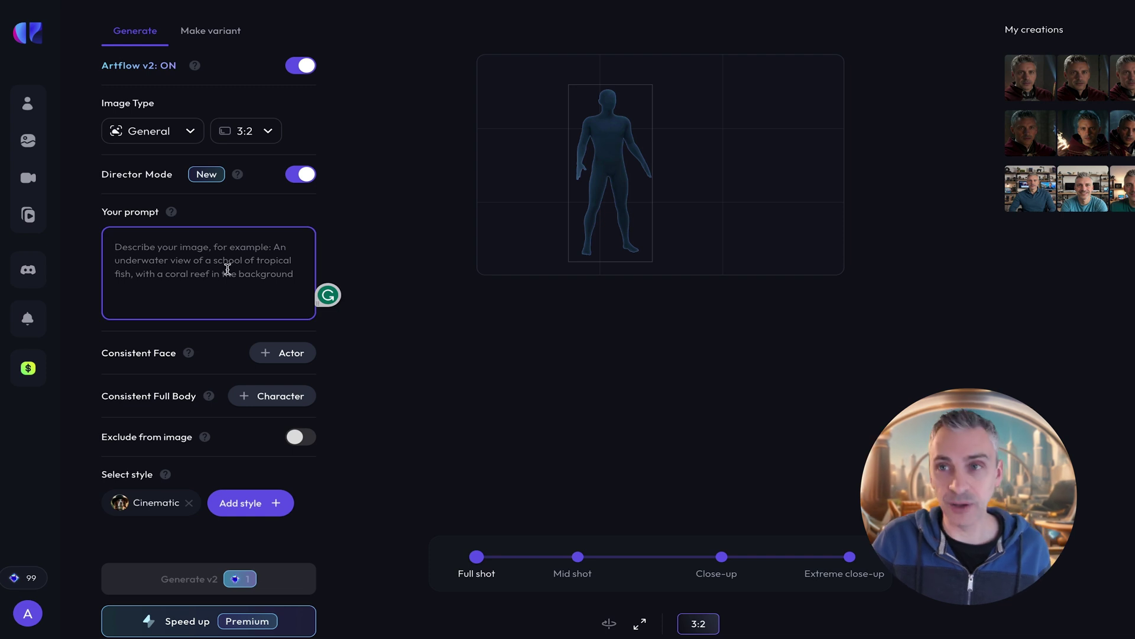
key("ctrl+v")
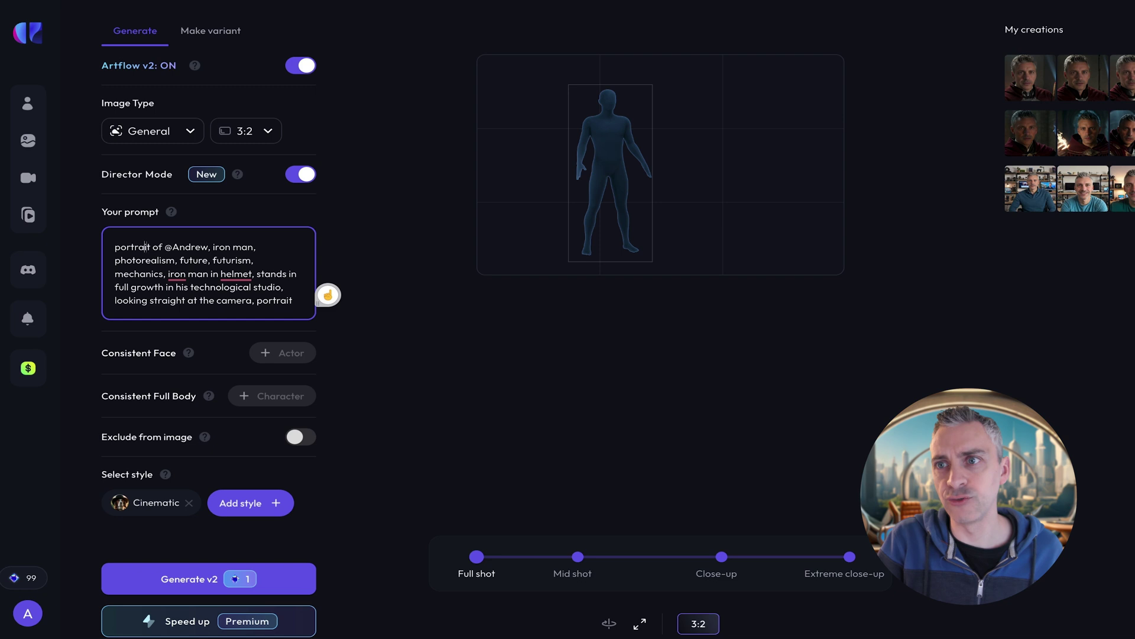
key("BackSpace")
key("BackSpace")
type("as")
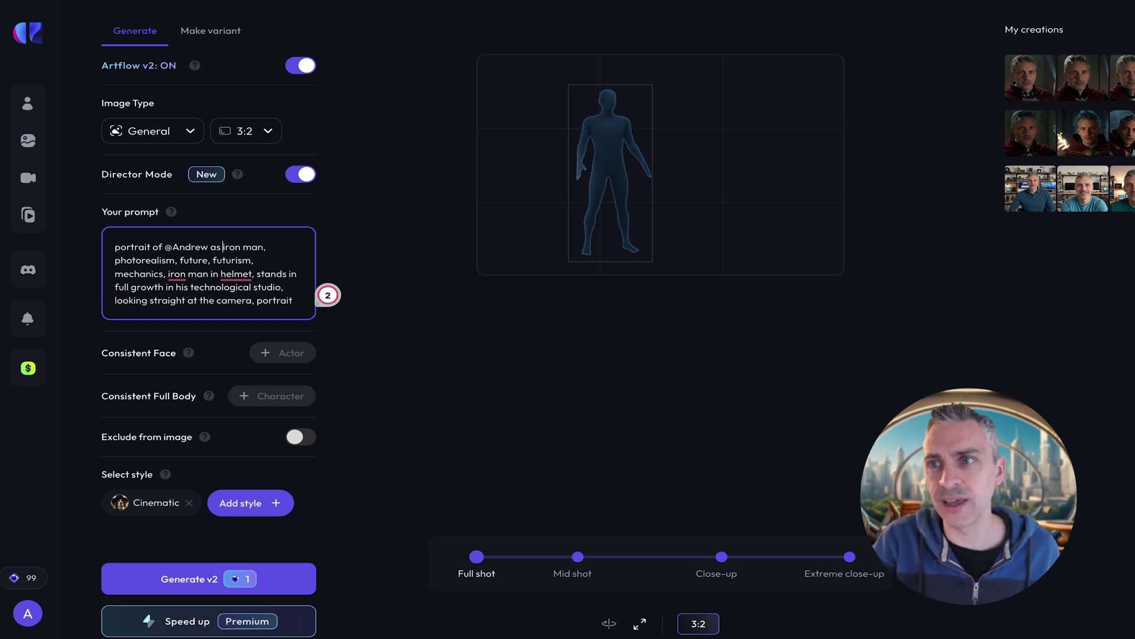
Step: Delete the phrase 'iron man in helmet, ' from the prompt
left_click(180, 260)
key("shift+Right")
key("shift+Right")
key("shift+Right")
key("shift+Right")
key("shift+Right")
key("shift+Right")
key("shift+Right")
key("shift+Right")
key("shift+Right")
key("shift+Right")
key("Right")
left_click(168, 273)
key("shift+Right")
key("shift+Right")
key("shift+Right")
key("shift+Right")
key("shift+Right")
key("shift+Right")
key("shift+Right")
key("shift+Right")
key("shift+Right")
key("shift+Right")
key("shift+Right")
key("shift+Right")
key("shift+Right")
key("shift+Right")
key("shift+Right")
key("shift+Right")
key("shift+Right")
key("shift+Right")
key("shift+Right")
key("shift+Right")
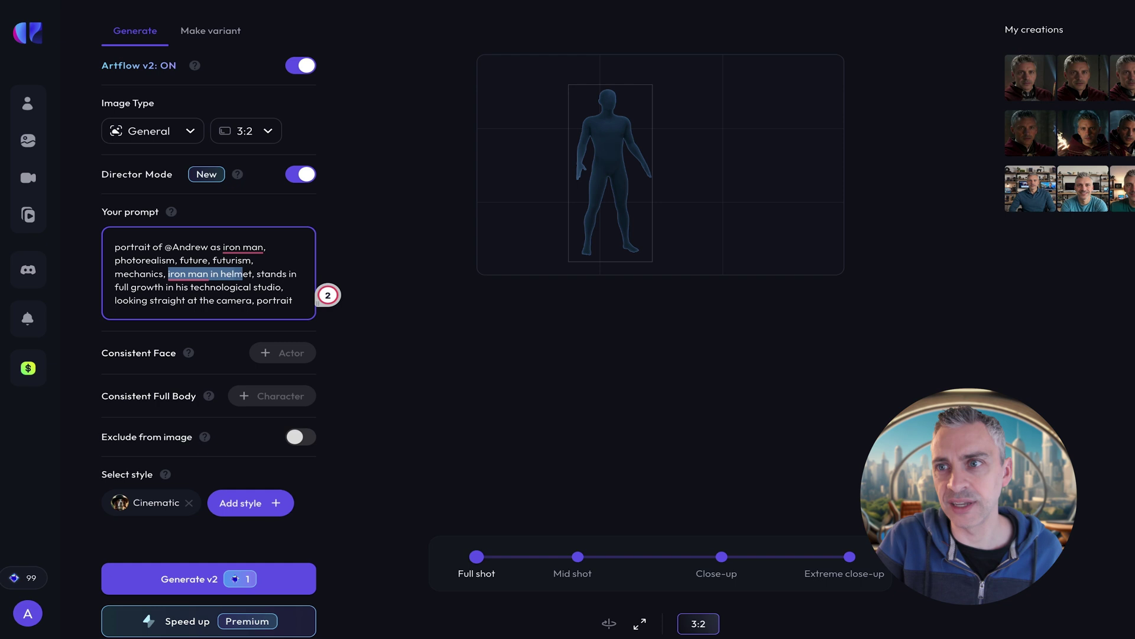
key("BackSpace")
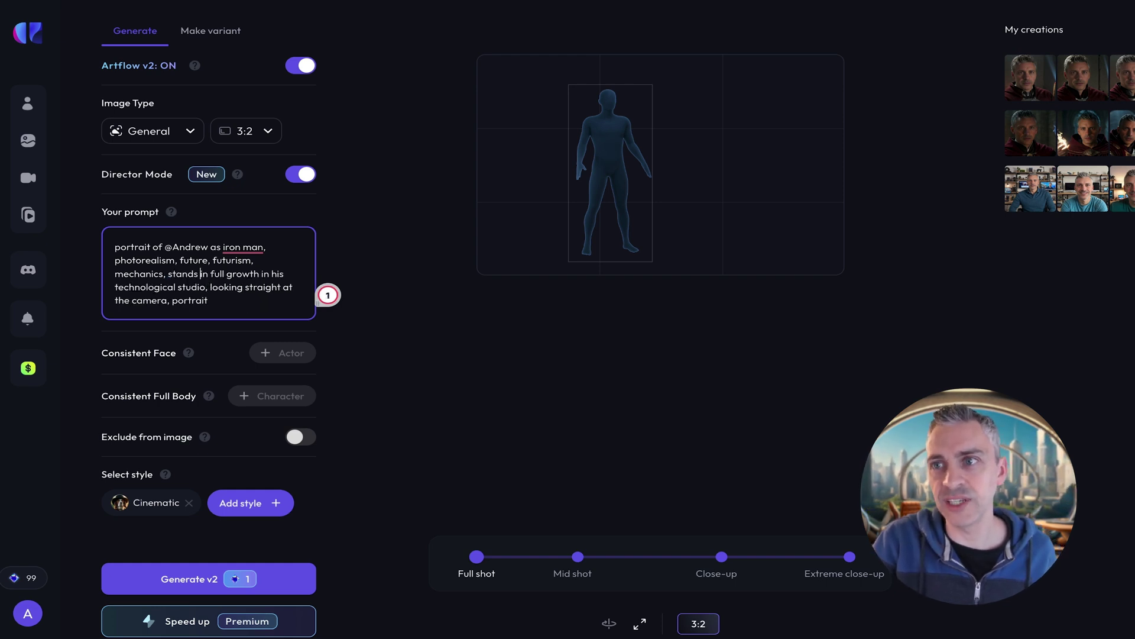
key("Right")
key("Right")
key("Right")
key("Right")
key("Right")
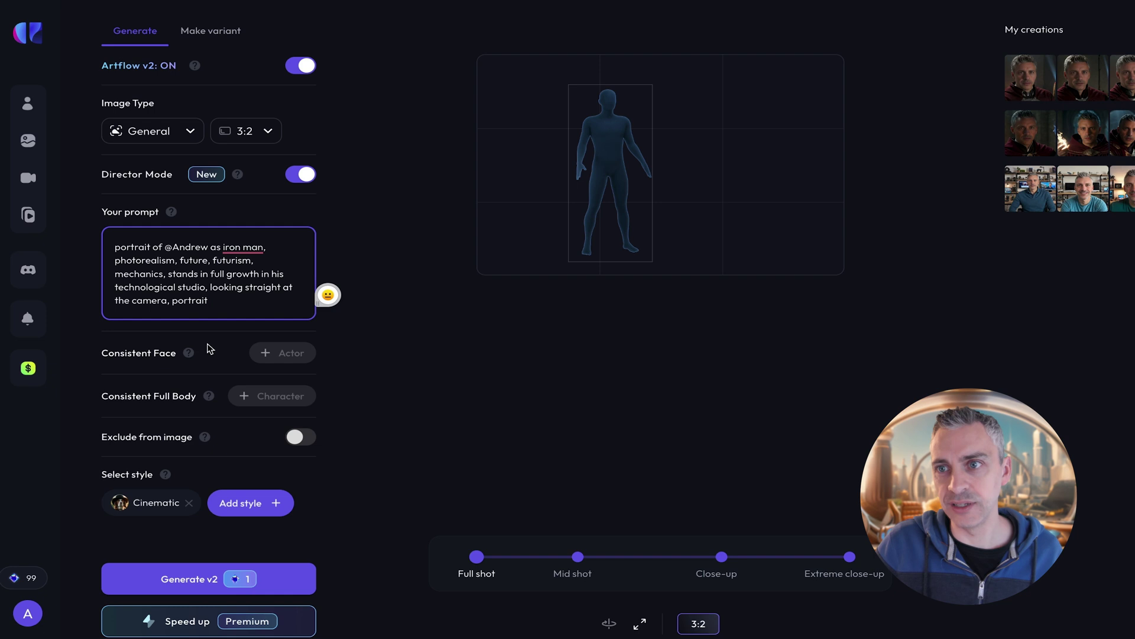
scroll(249, 353, "down", 1)
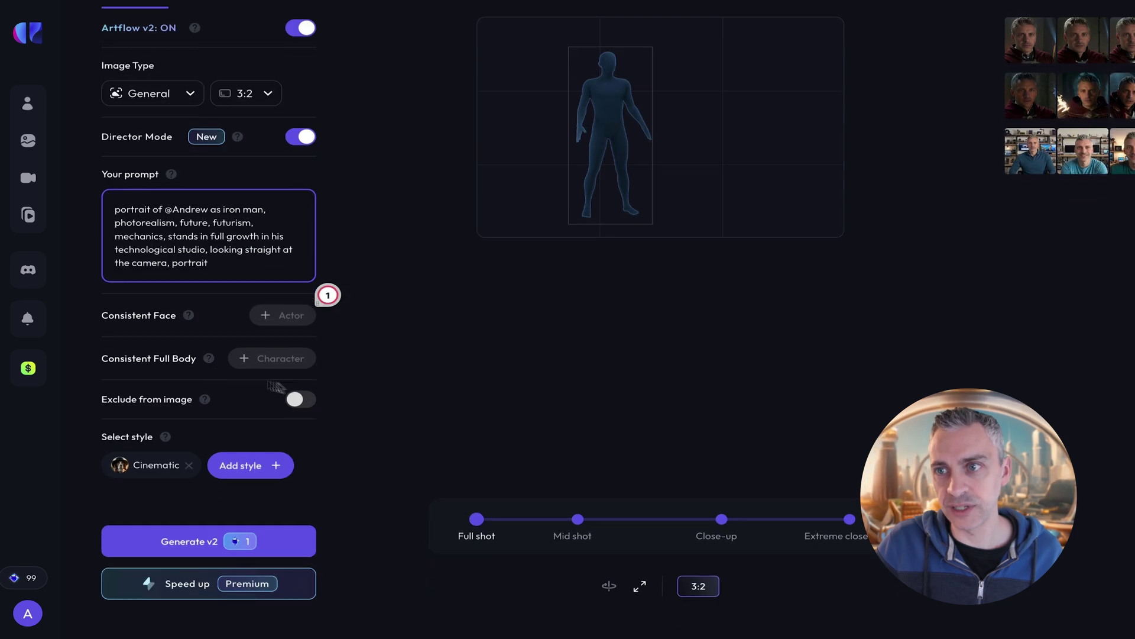
Step: Exclude 'people' from the image and generate the iron man image
left_click(305, 400)
left_click(118, 447)
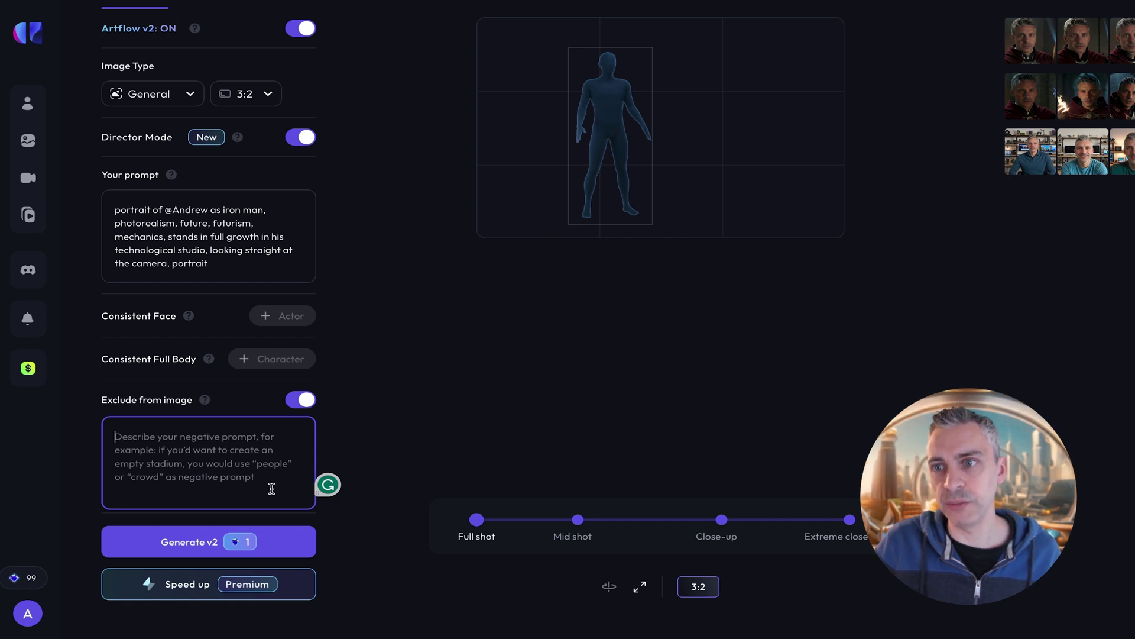
type("people")
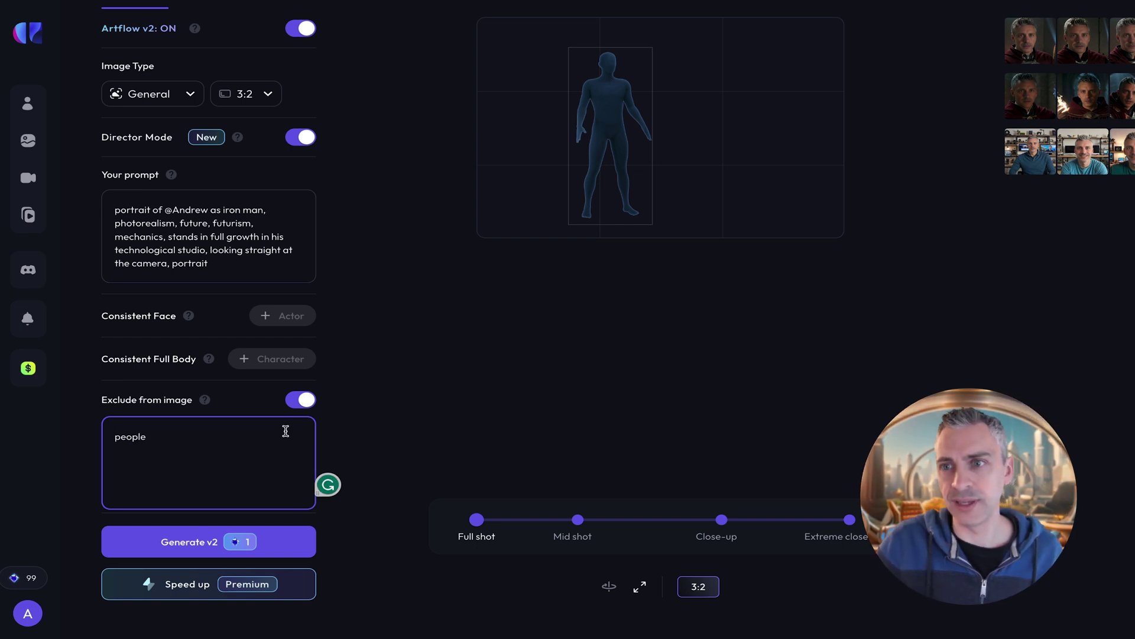
scroll(357, 435, "down", 1)
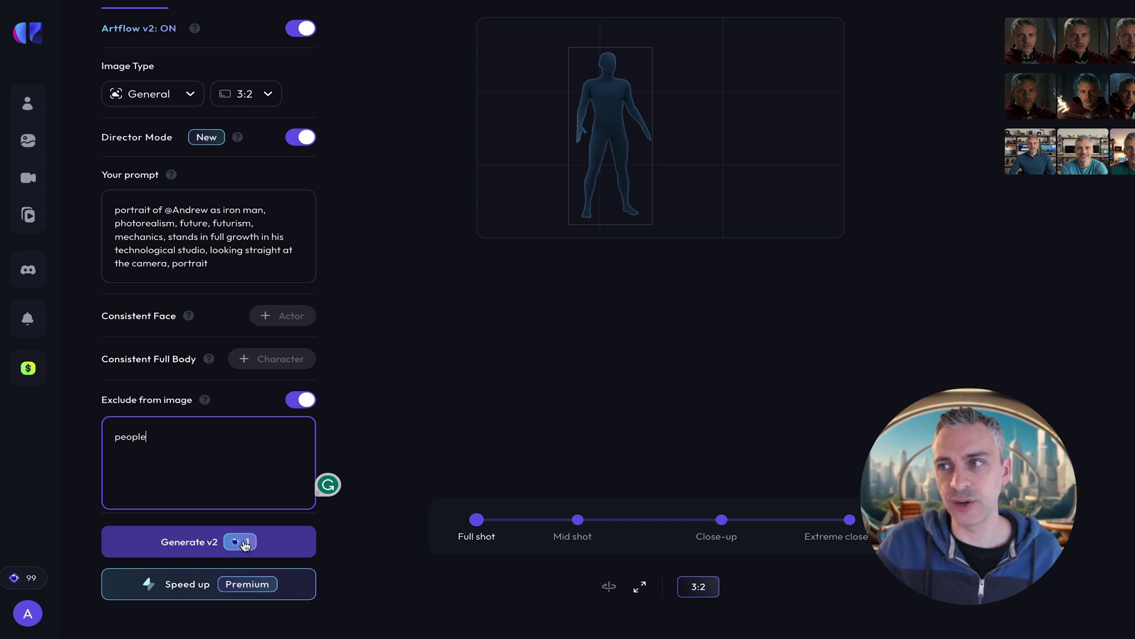
mouse_move(24, 579)
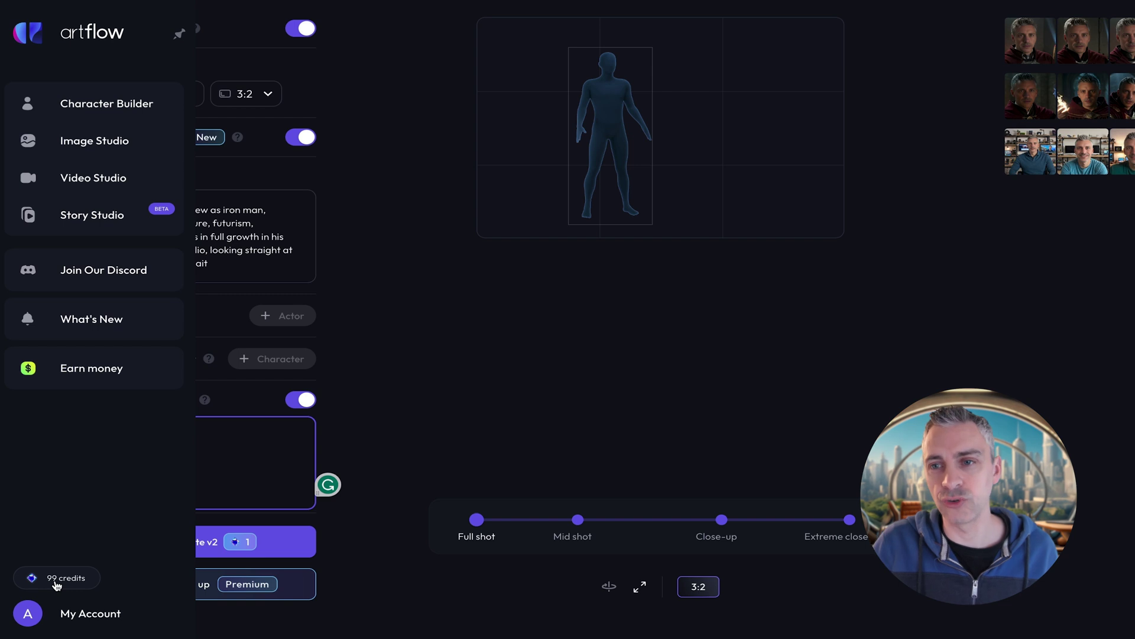
left_click(201, 542)
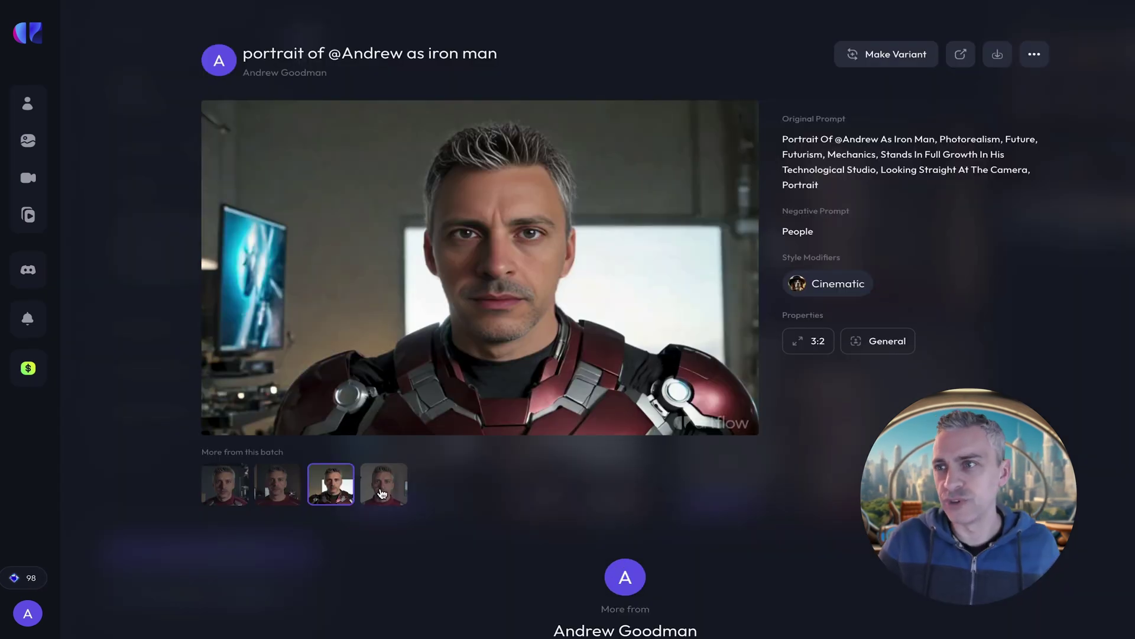
Step: View the fourth, third, second and first images of the iron man batch
left_click(383, 489)
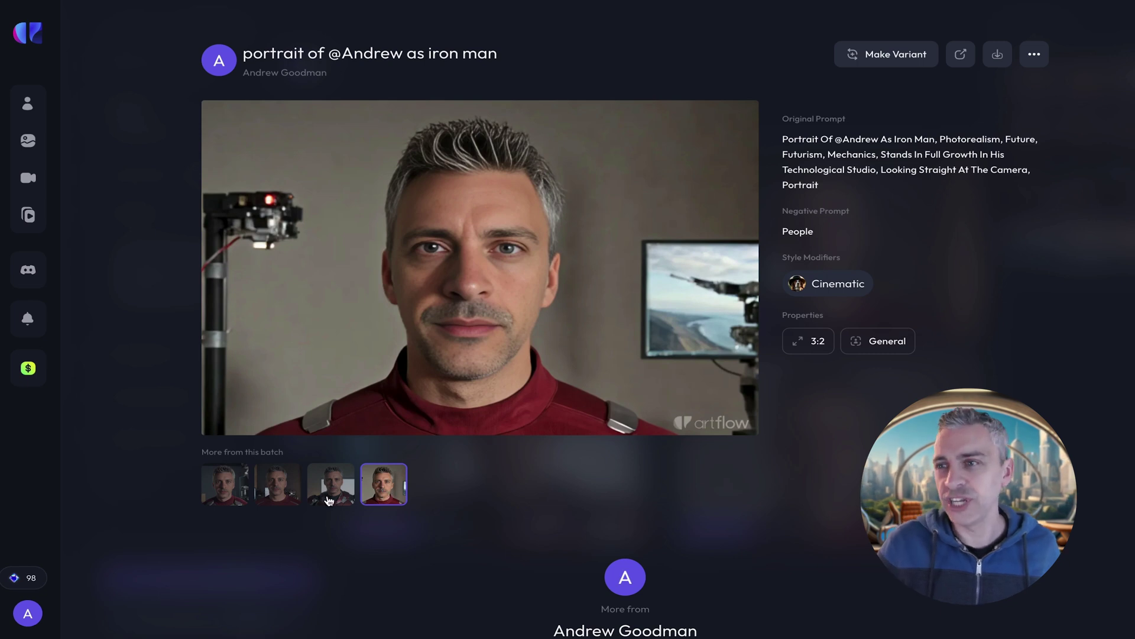
left_click(329, 499)
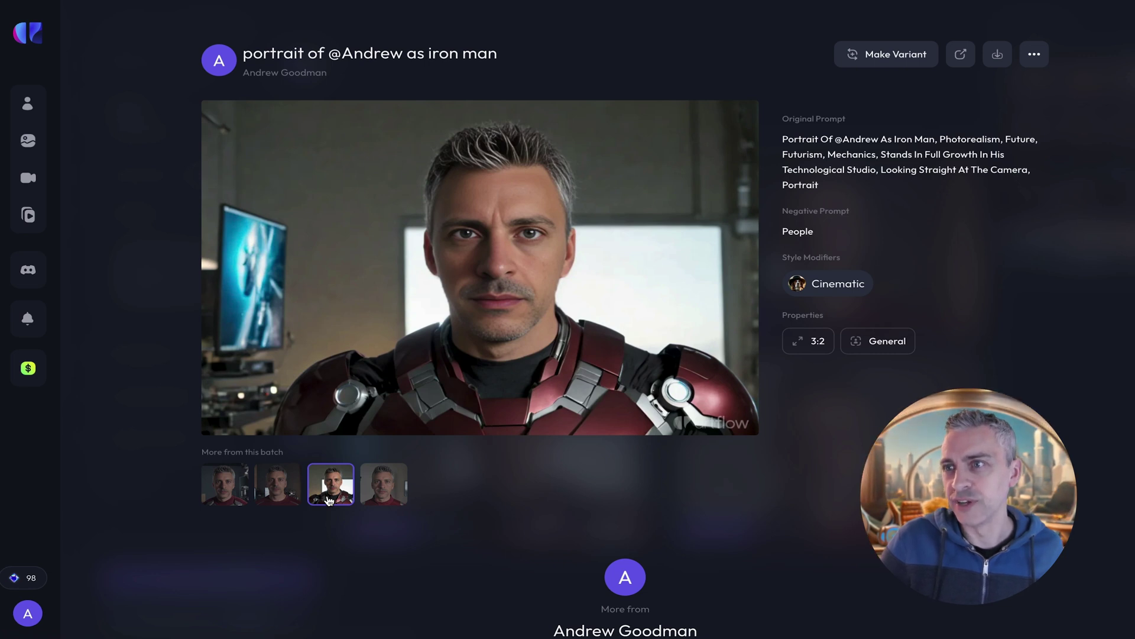
left_click(270, 501)
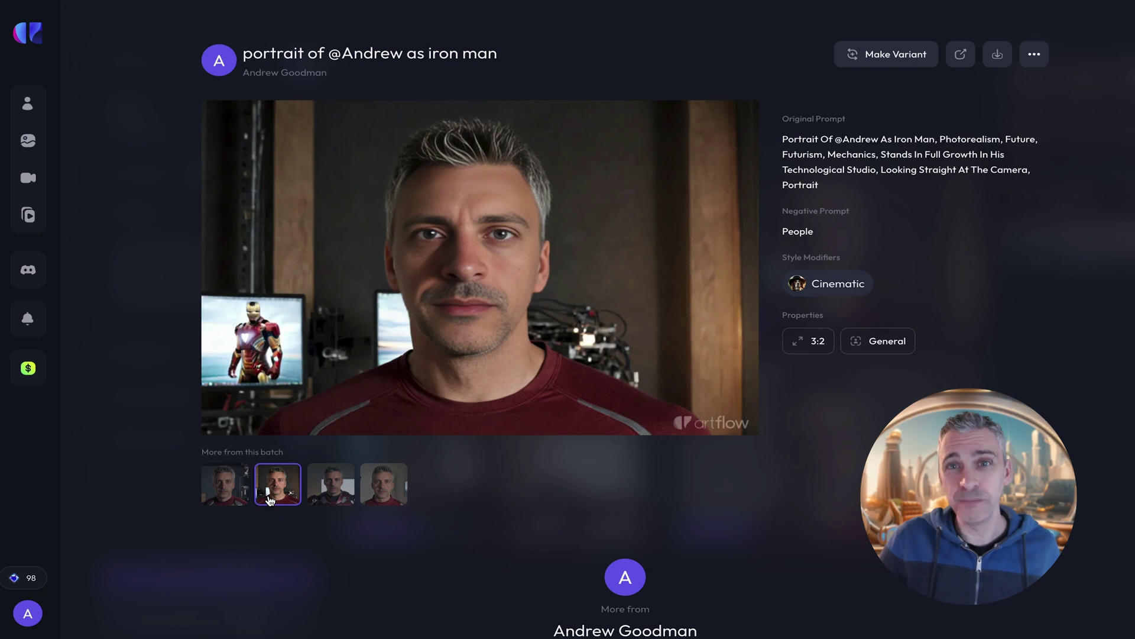
left_click(230, 494)
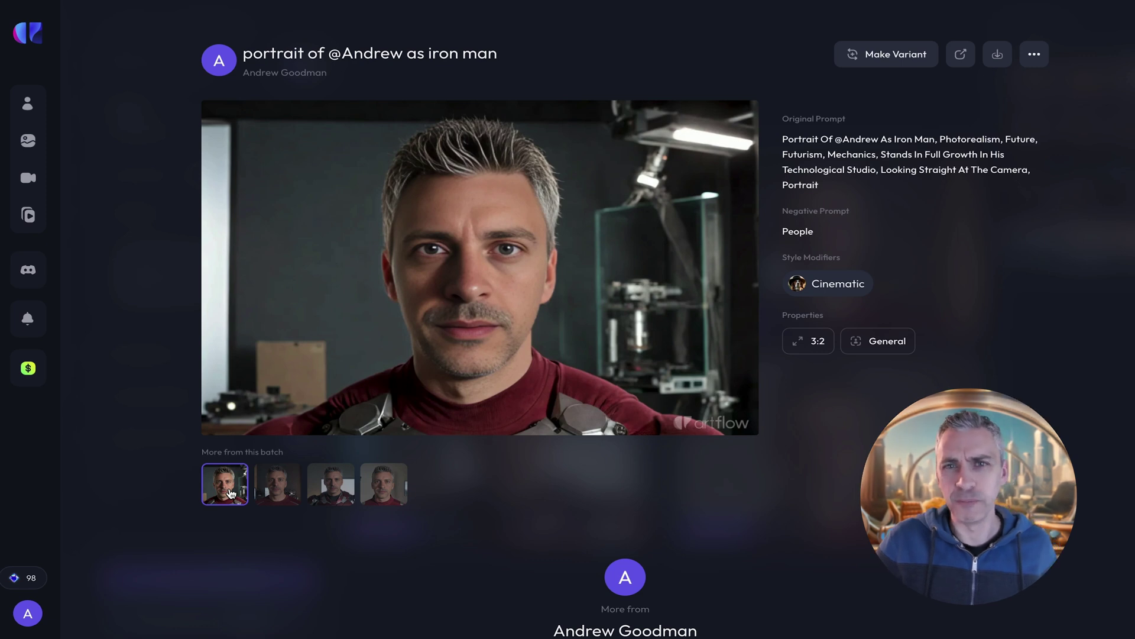
Step: Open the AI actors page and browse down to the outfit-and-world templates
left_click(44, 106)
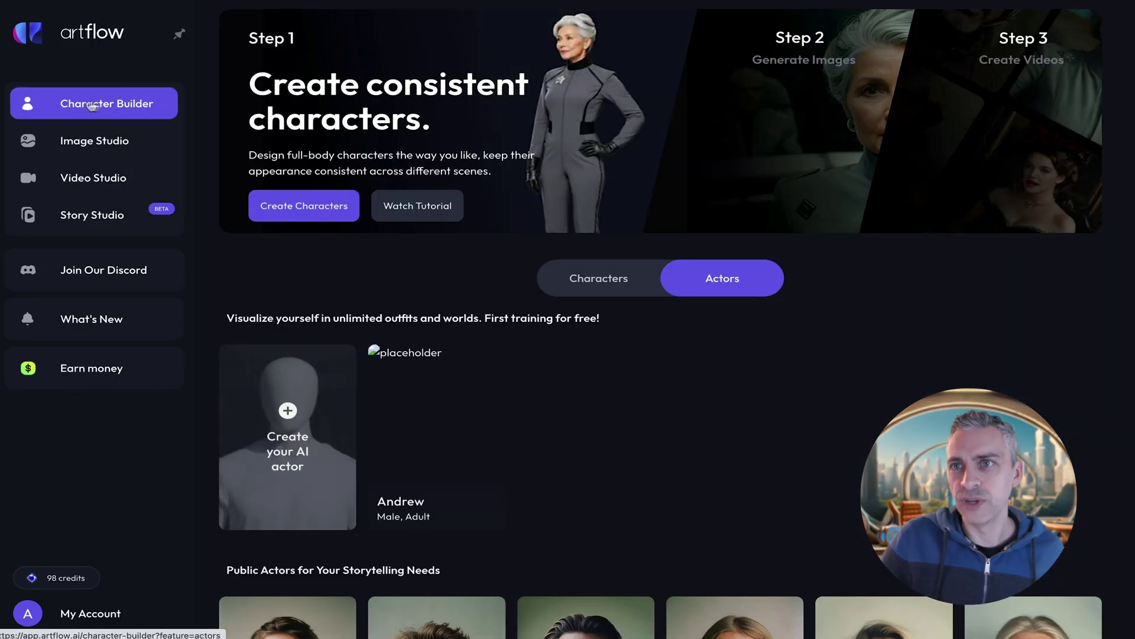
scroll(548, 443, "down", 1)
scroll(668, 418, "down", 10)
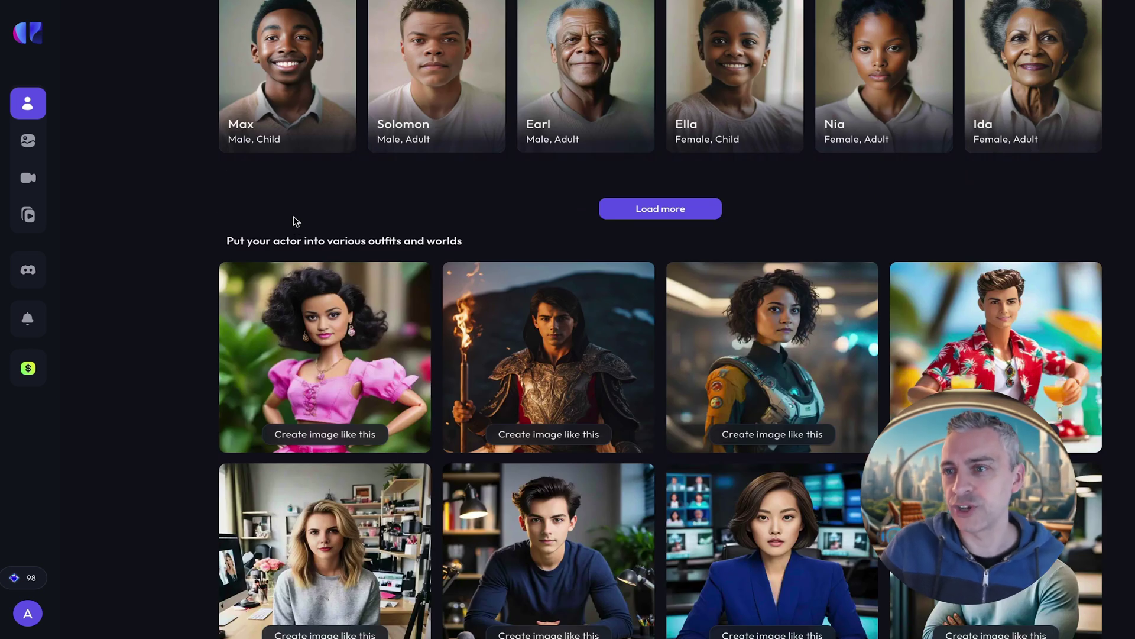
scroll(332, 218, "down", 3)
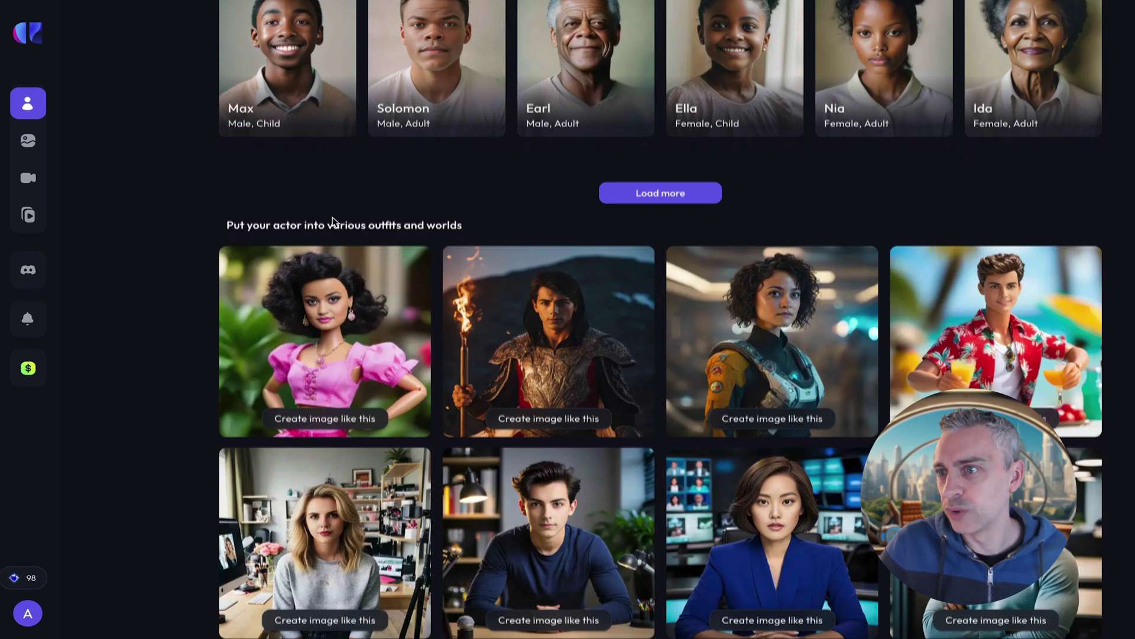
scroll(332, 216, "down", 3)
scroll(332, 221, "up", 1)
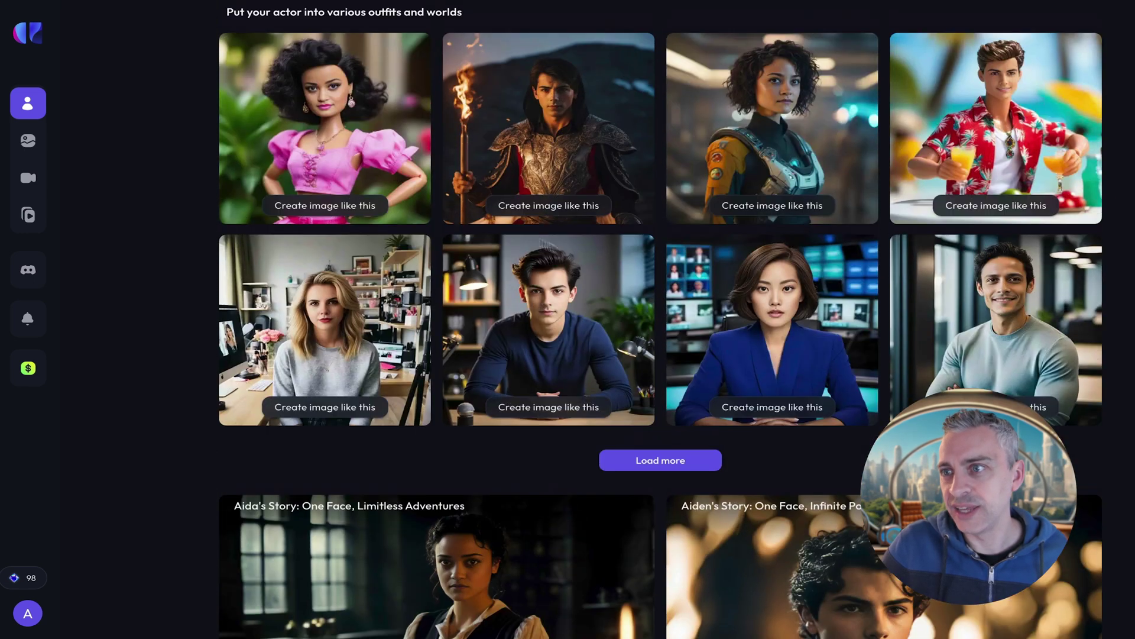
scroll(761, 501, "up", 1)
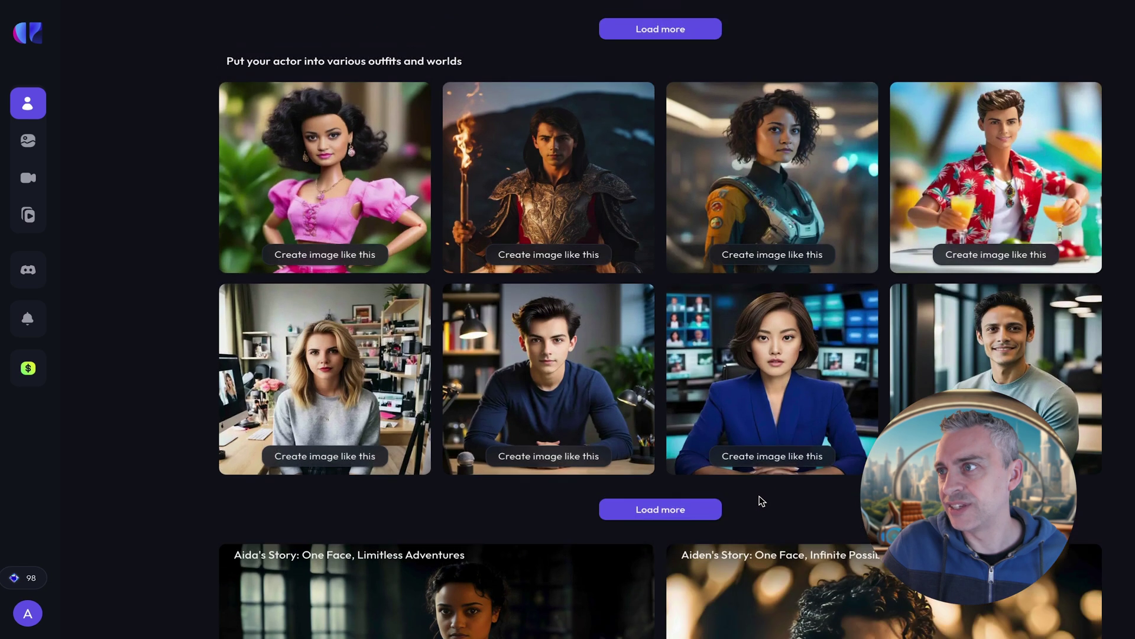
Step: Start an image like the Hawaiian-shirt Ken example, with Director Mode on and mid shot framing
left_click(1017, 263)
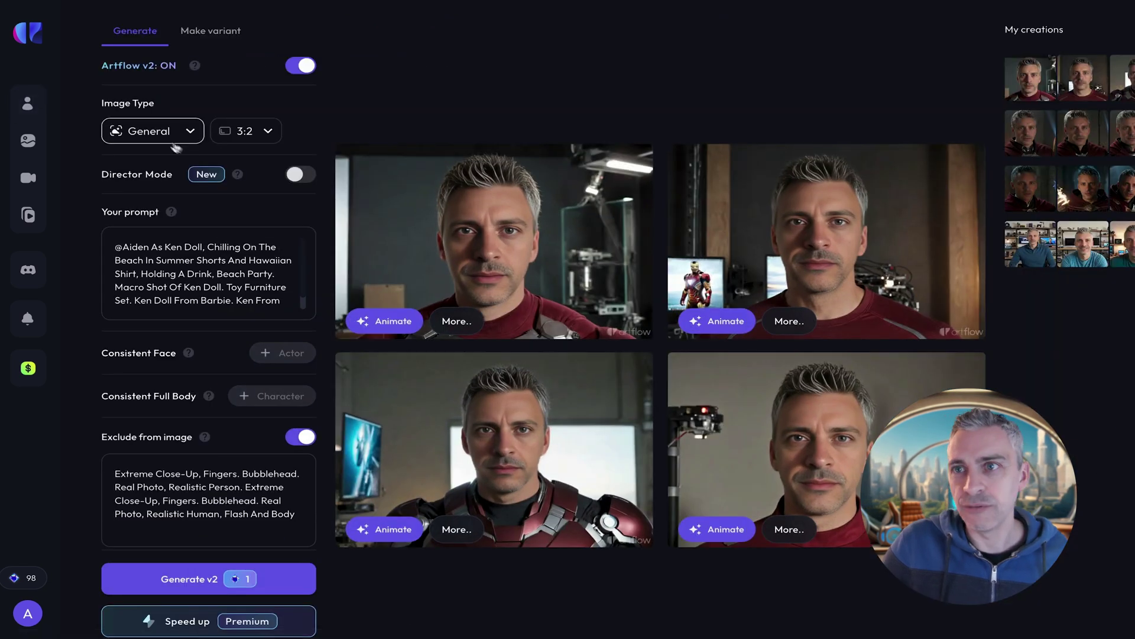
left_click(299, 177)
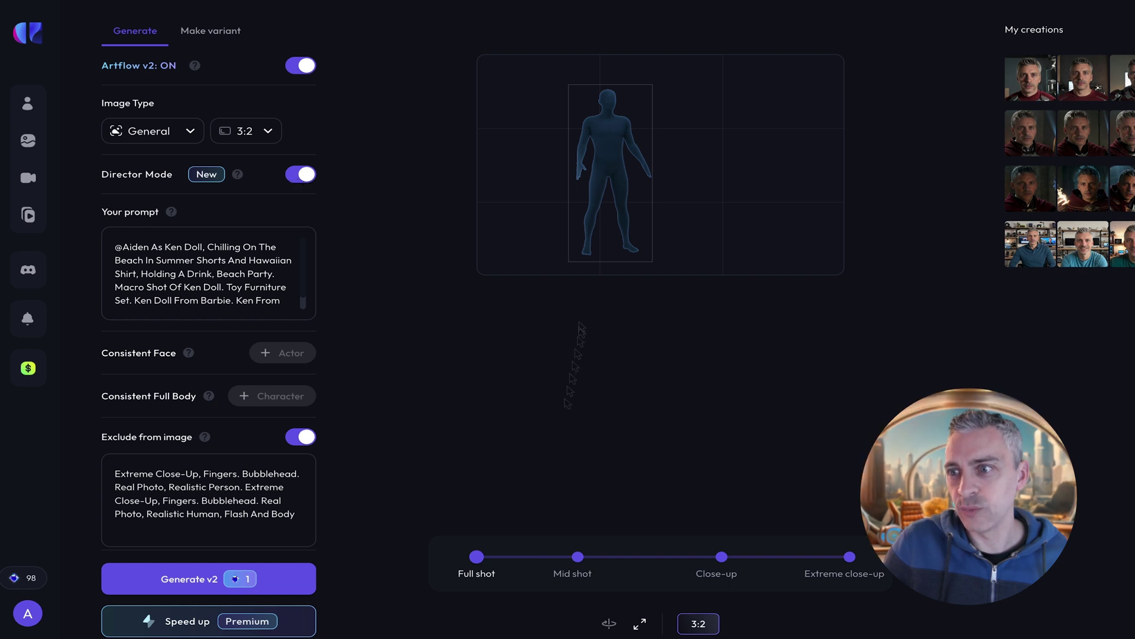
left_click(300, 177)
left_click(301, 184)
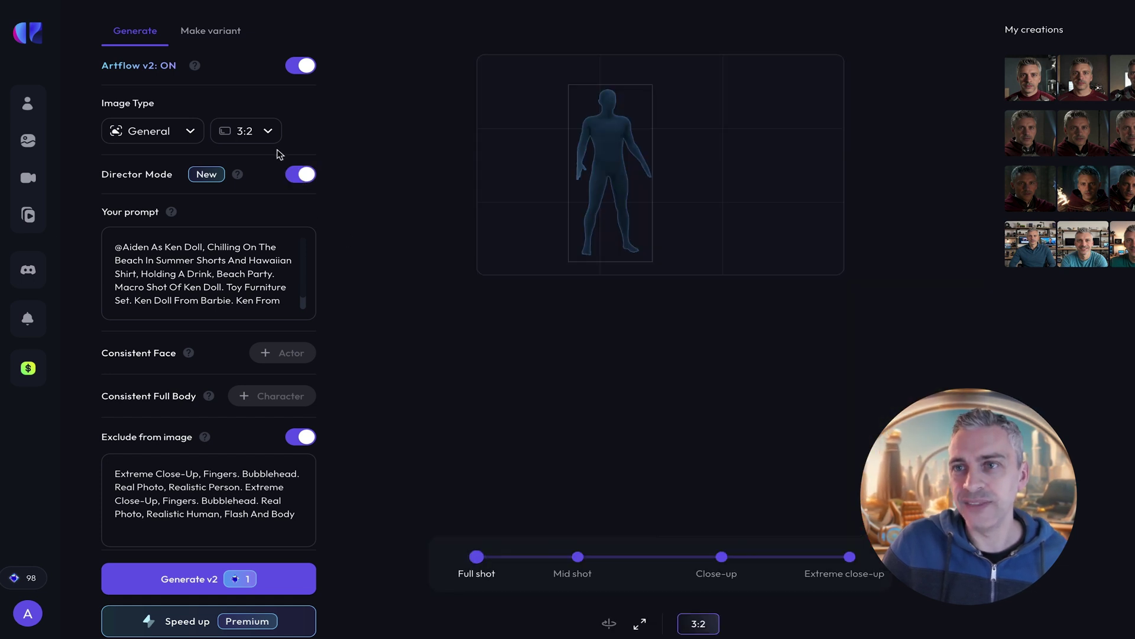
left_click(300, 178)
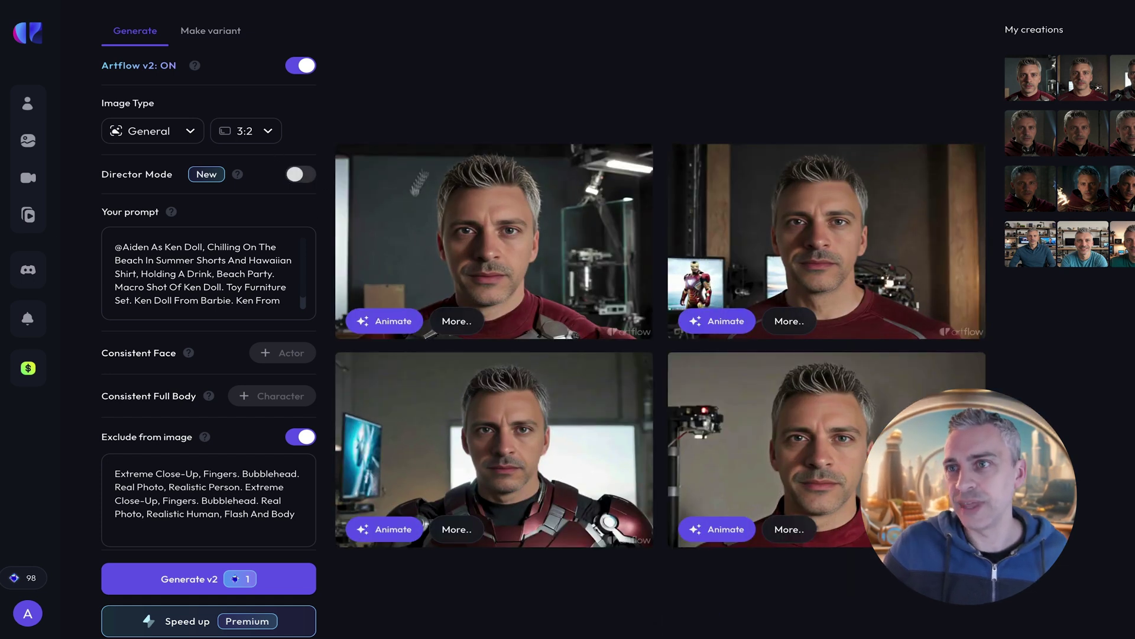
left_click(297, 176)
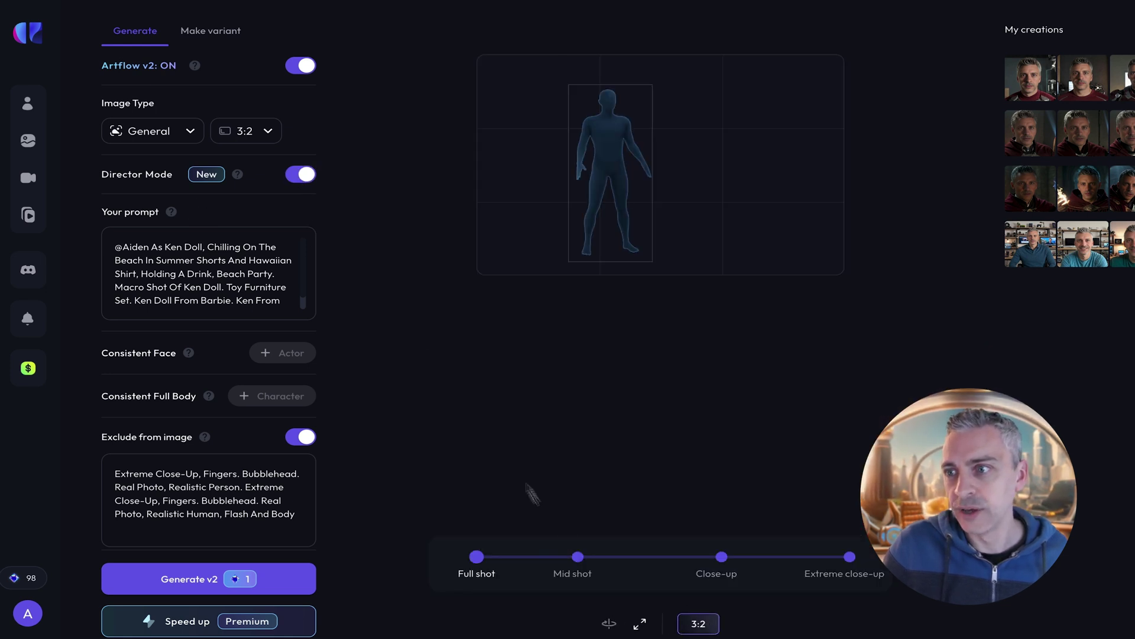
left_click(578, 557)
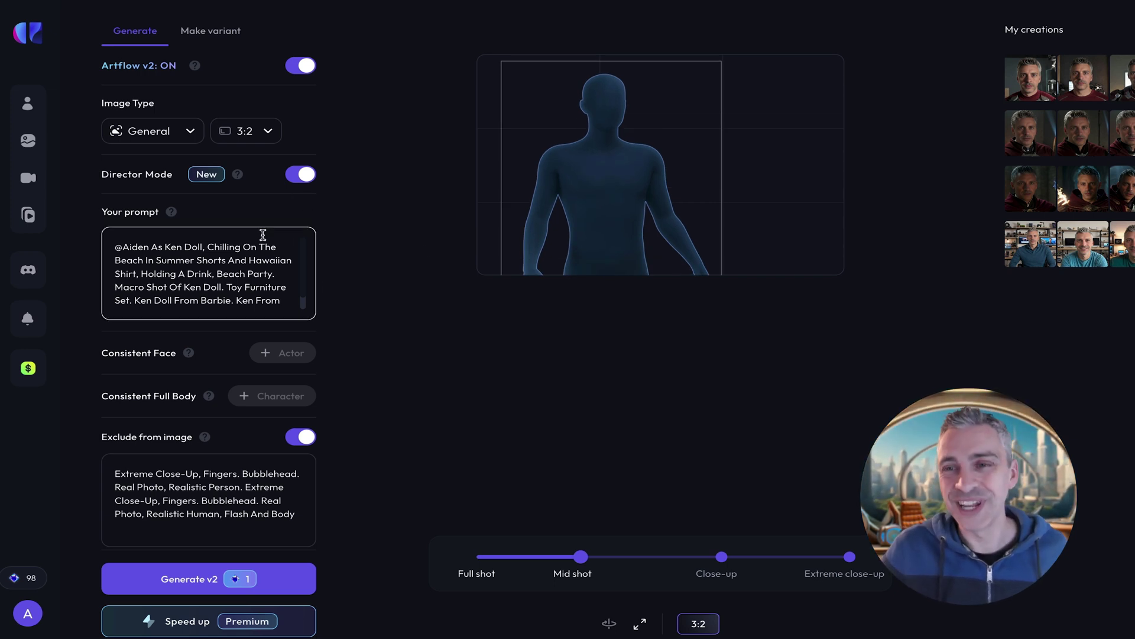
Step: Replace Aiden with Andrew in the prompt and generate the Ken Doll images
double_click(129, 247)
type("Andrew")
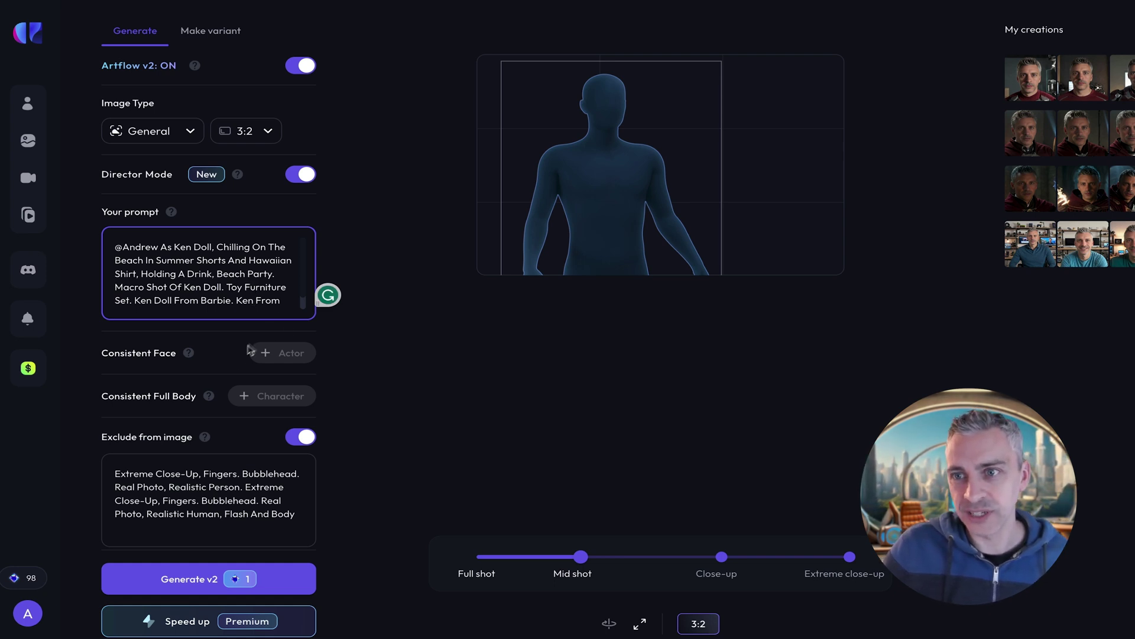
scroll(239, 364, "down", 2)
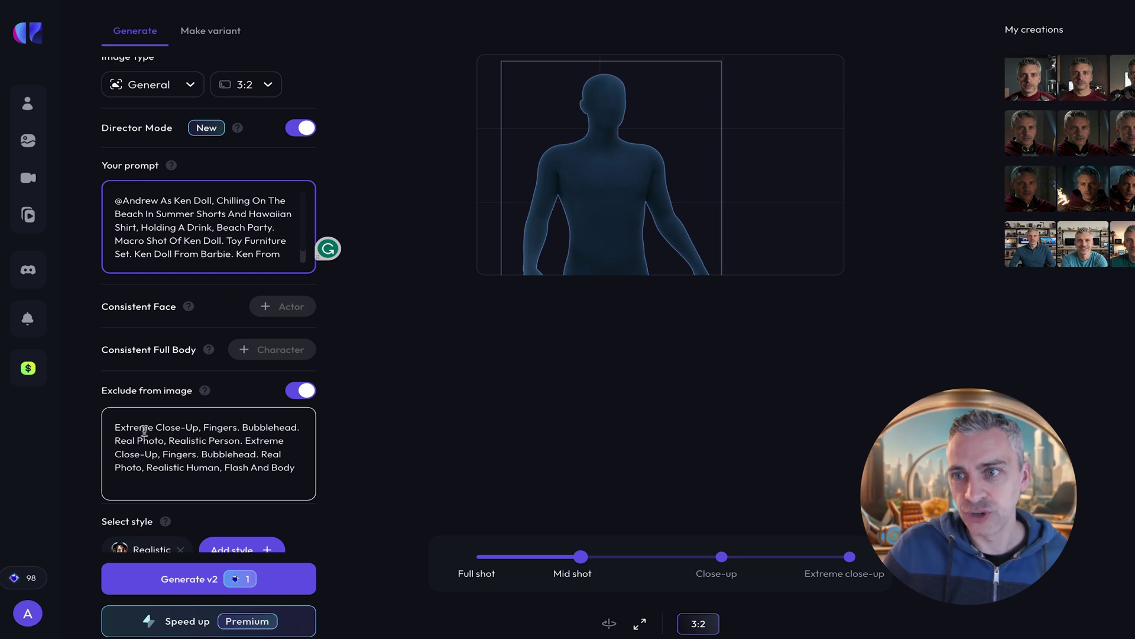
scroll(244, 465, "down", 1)
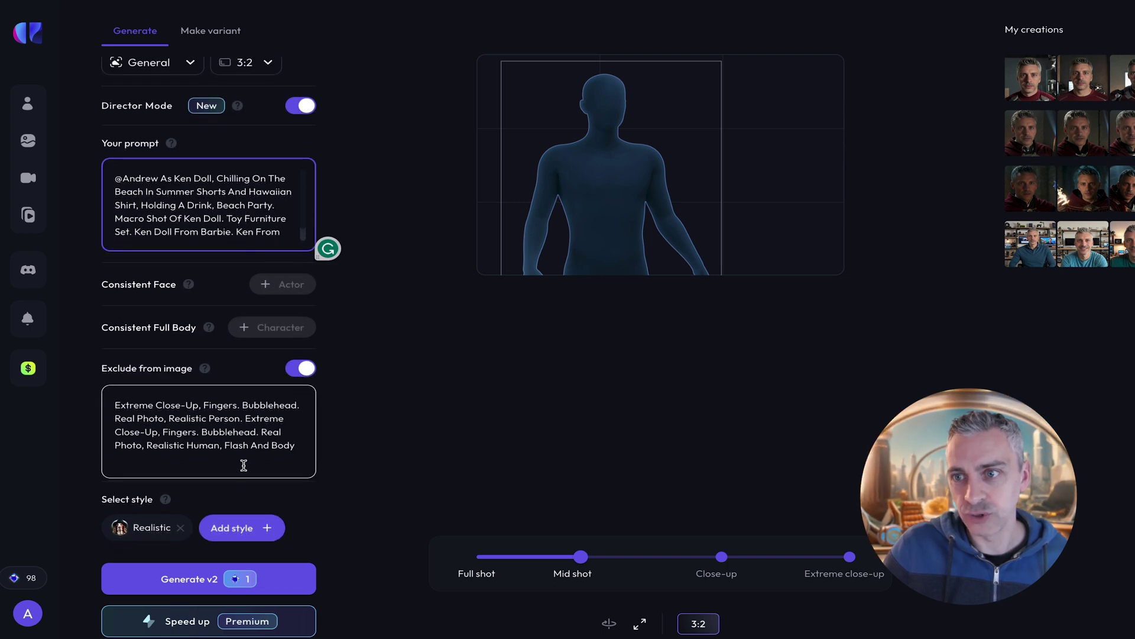
left_click(234, 580)
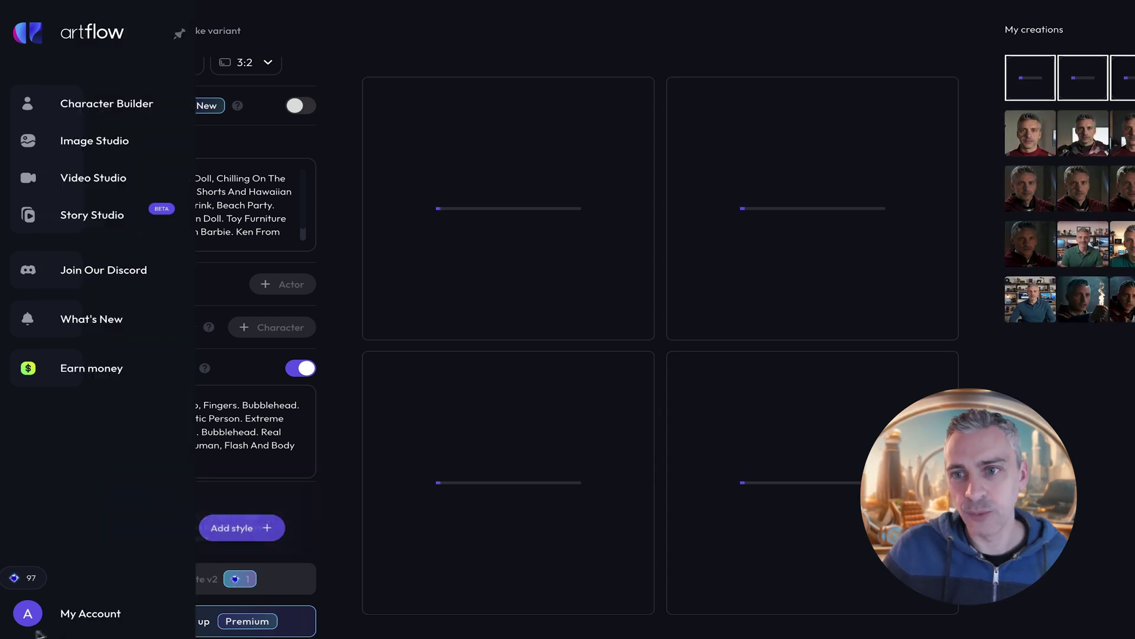
Step: Check the remaining credits and open the plan upgrade options
left_click(50, 582)
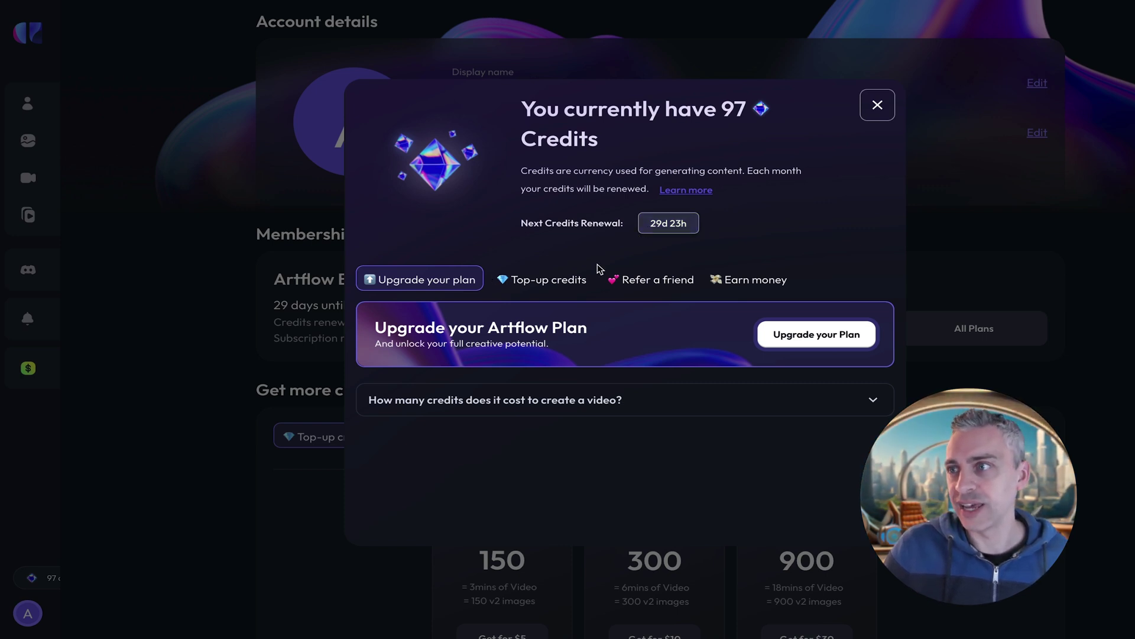
left_click(782, 334)
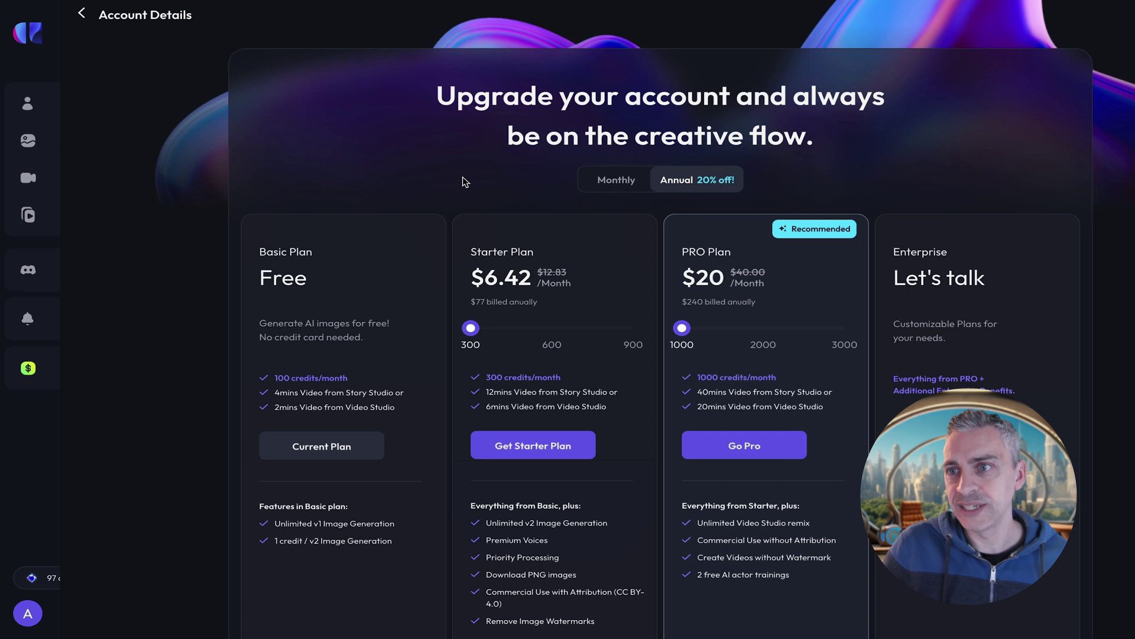
scroll(462, 180, "down", 1)
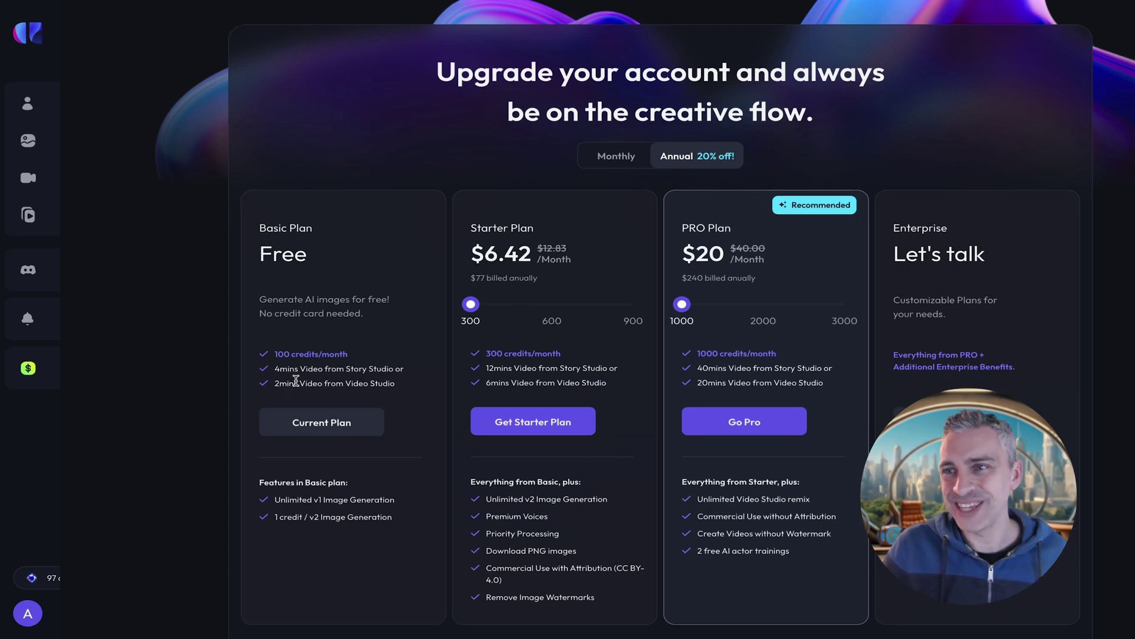
Step: Compare Starter at 600 and 900 credits, return it to 300, preview PRO at 2000, and browse top-ups
left_click(553, 305)
left_click(623, 307)
left_click(560, 311)
left_click(483, 312)
left_click(561, 312)
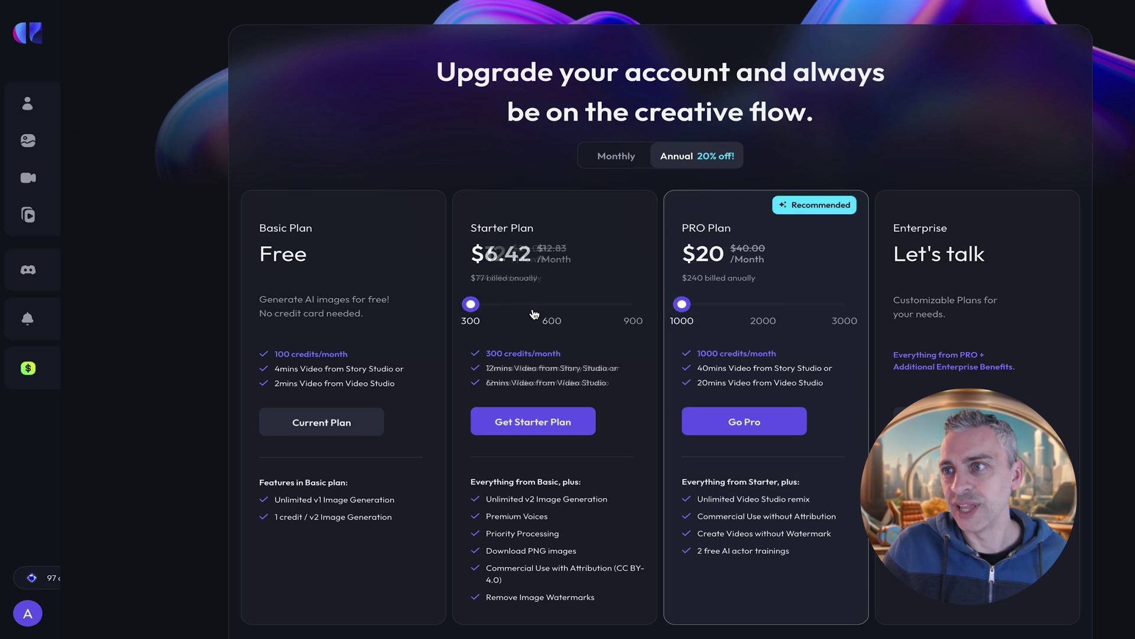
left_click(601, 304)
left_click(485, 306)
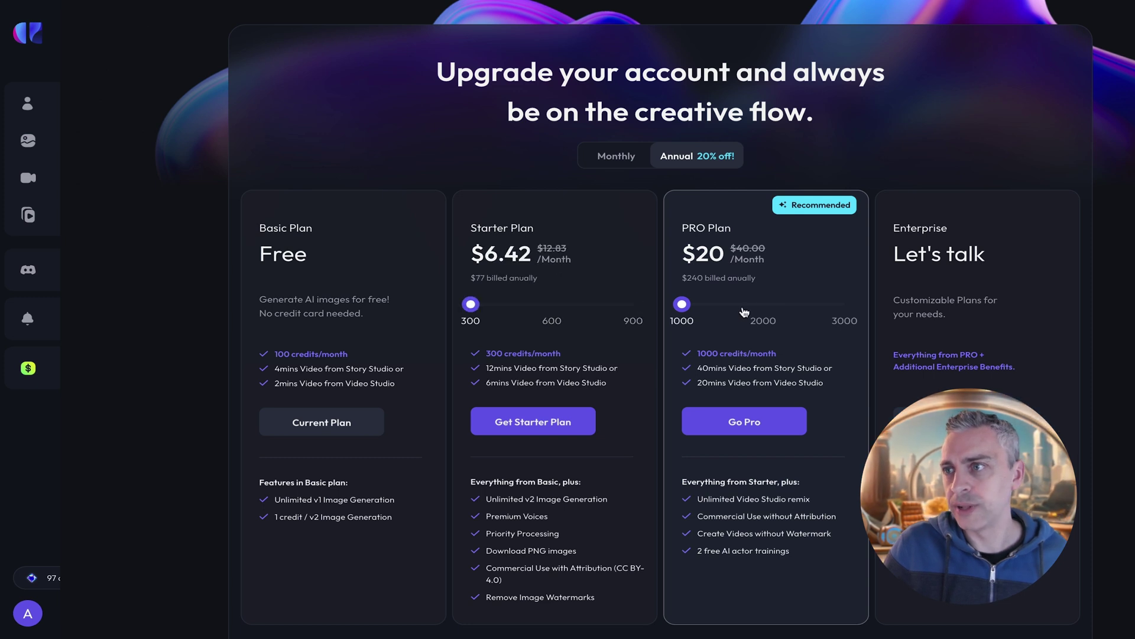
left_click(747, 315)
scroll(744, 296, "down", 7)
scroll(657, 337, "down", 2)
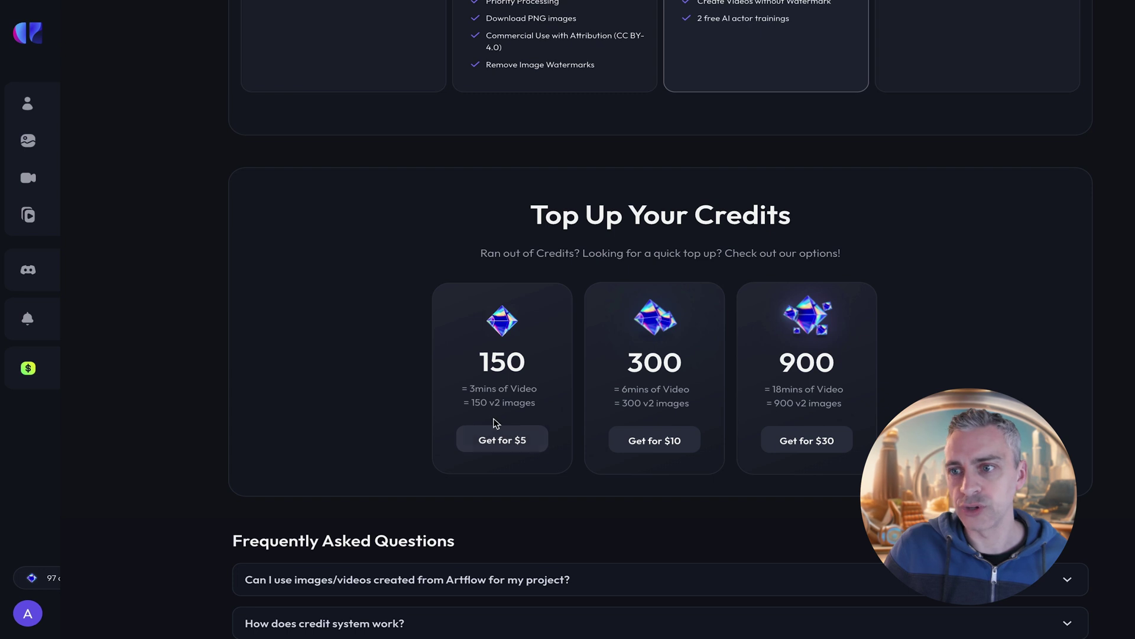
scroll(474, 447, "down", 5)
scroll(472, 454, "down", 4)
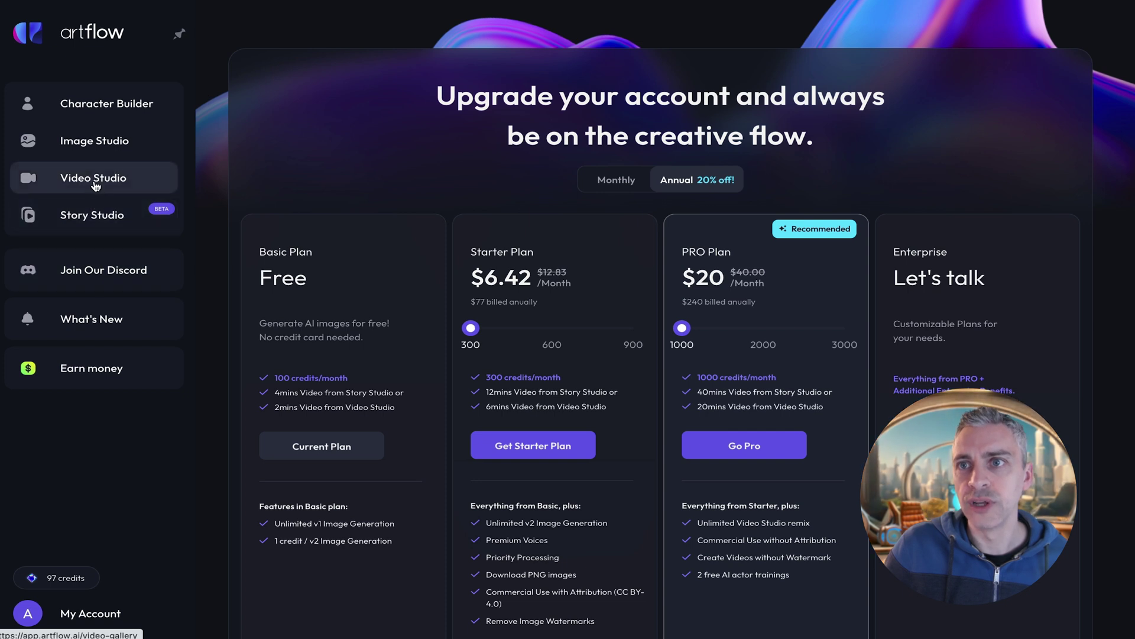
Step: Open the first Ken Doll beach image from the Image Studio gallery
left_click(96, 147)
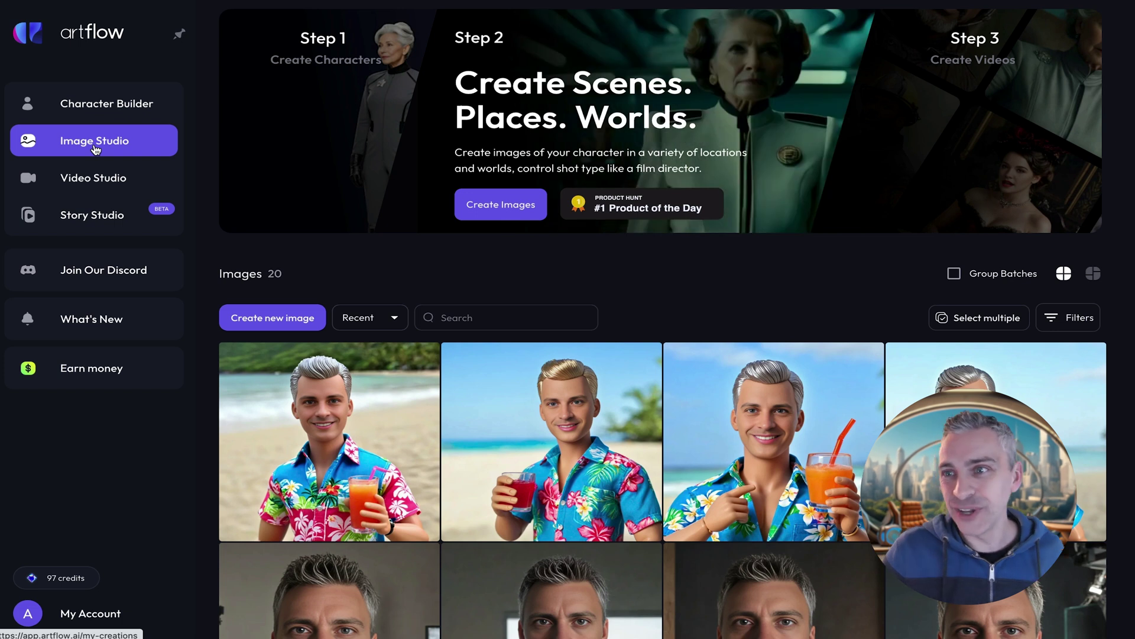
left_click(388, 424)
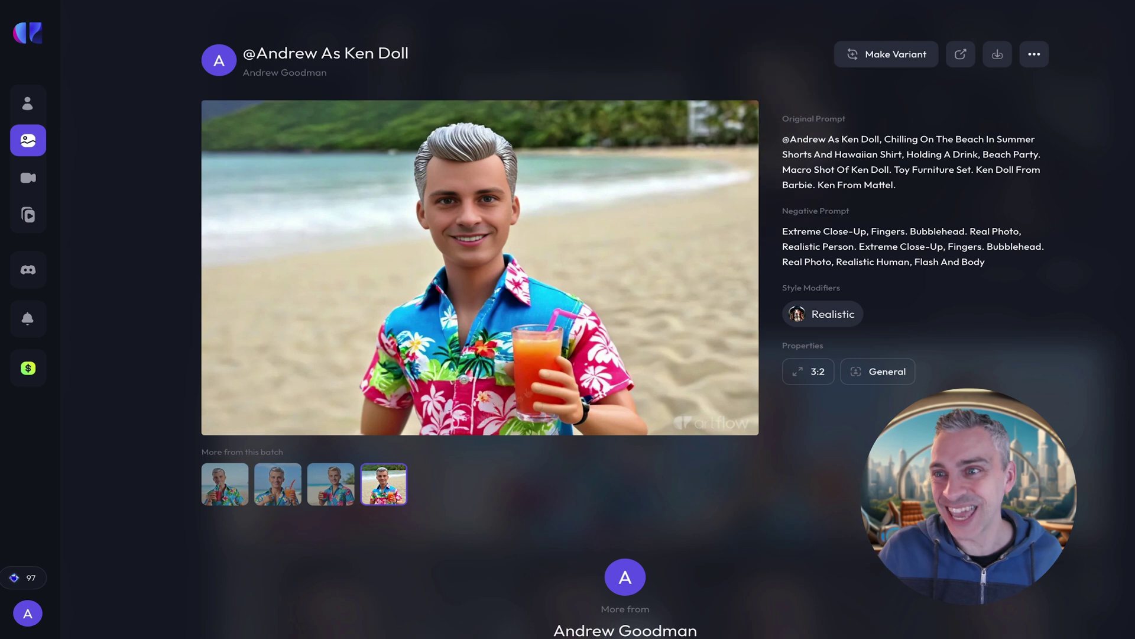
Step: View the third and then the second images of the Ken Doll batch
left_click(339, 490)
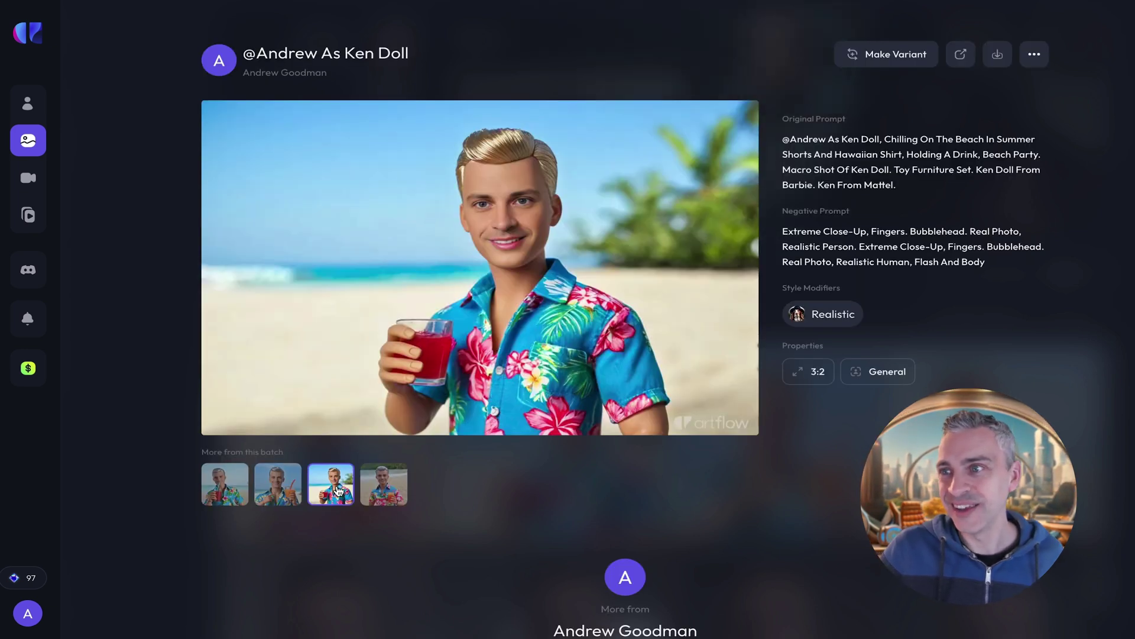
left_click(287, 494)
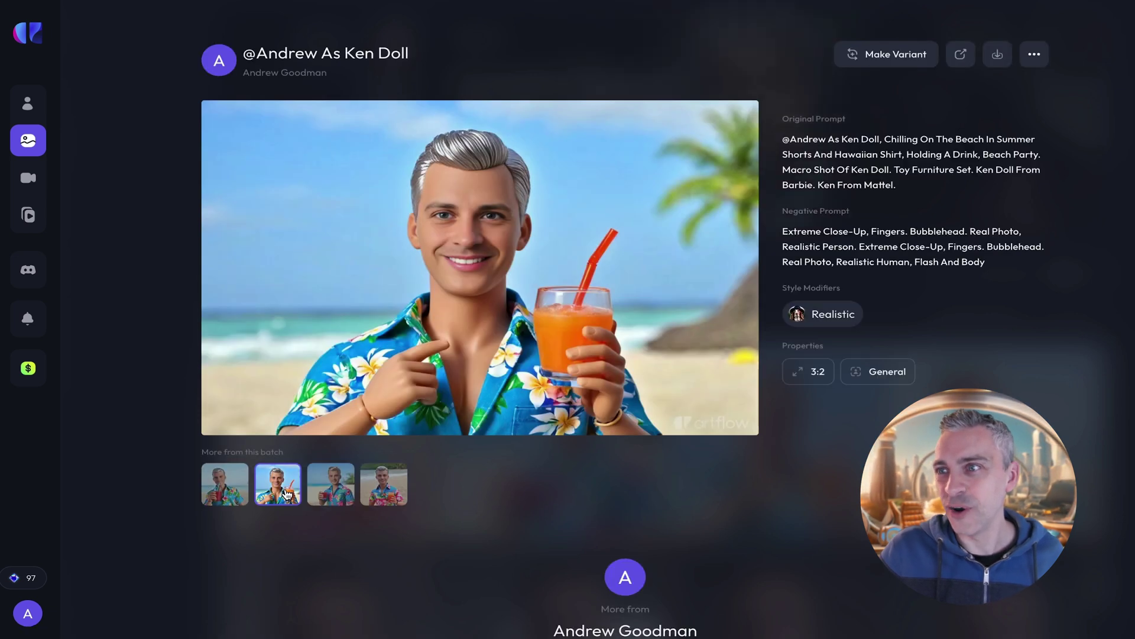